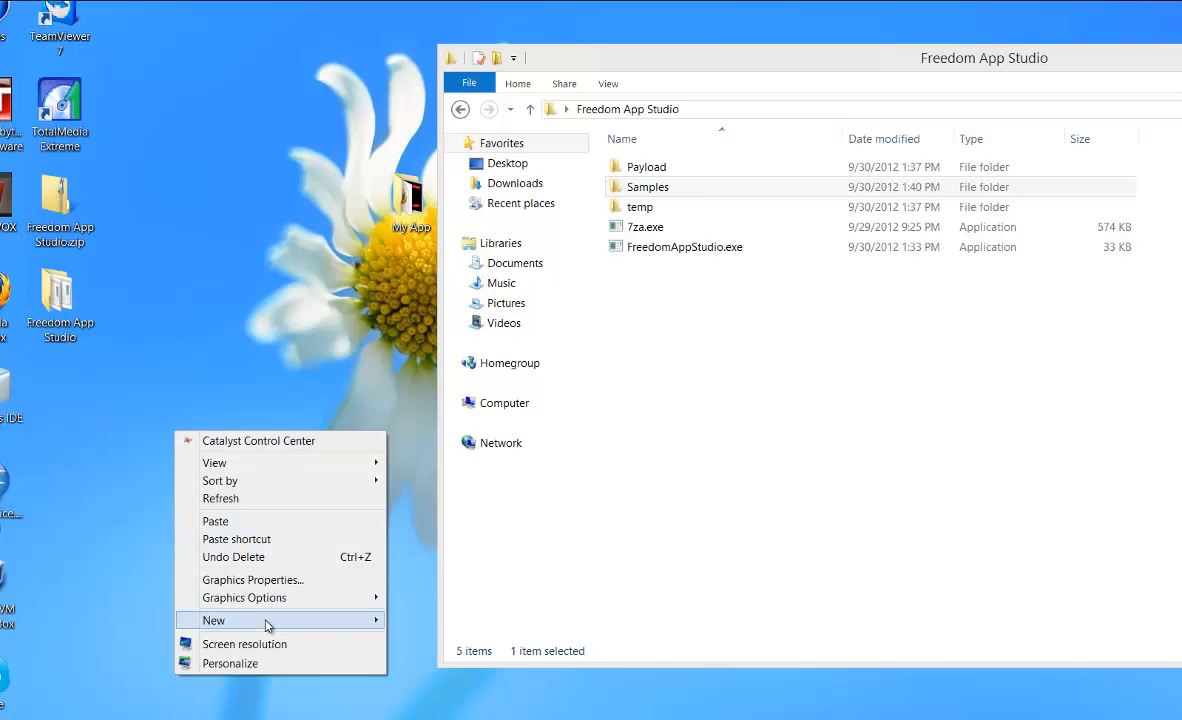
# - Create a new desktop folder named Cool Hello World and open it
pyautogui.click(426, 383)
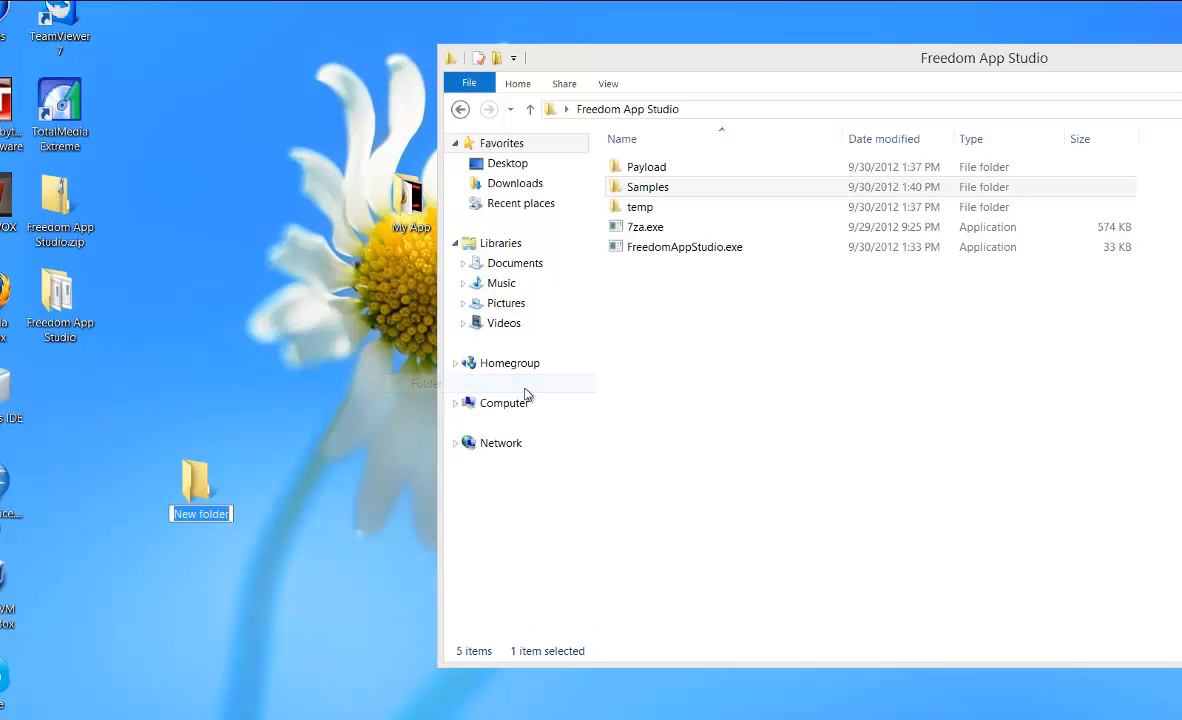
pyautogui.write('coll')
pyautogui.write('l HelloWorld')
pyautogui.press('Return')
pyautogui.press('Return')
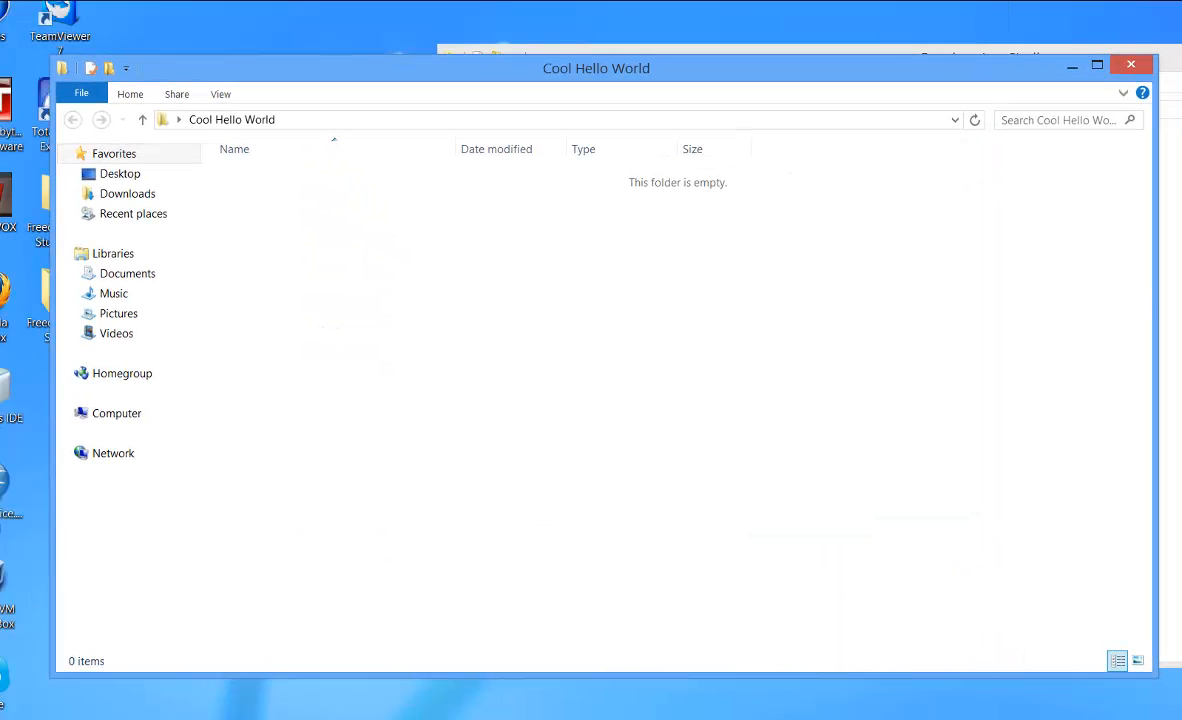
# - Copy Sample Icon.png and Template.html from the Freedom App Studio Samples folder
pyautogui.moveTo(1155, 678)
pyautogui.mouseDown()
pyautogui.moveTo(639, 609)
pyautogui.moveTo(540, 625)
pyautogui.mouseUp()
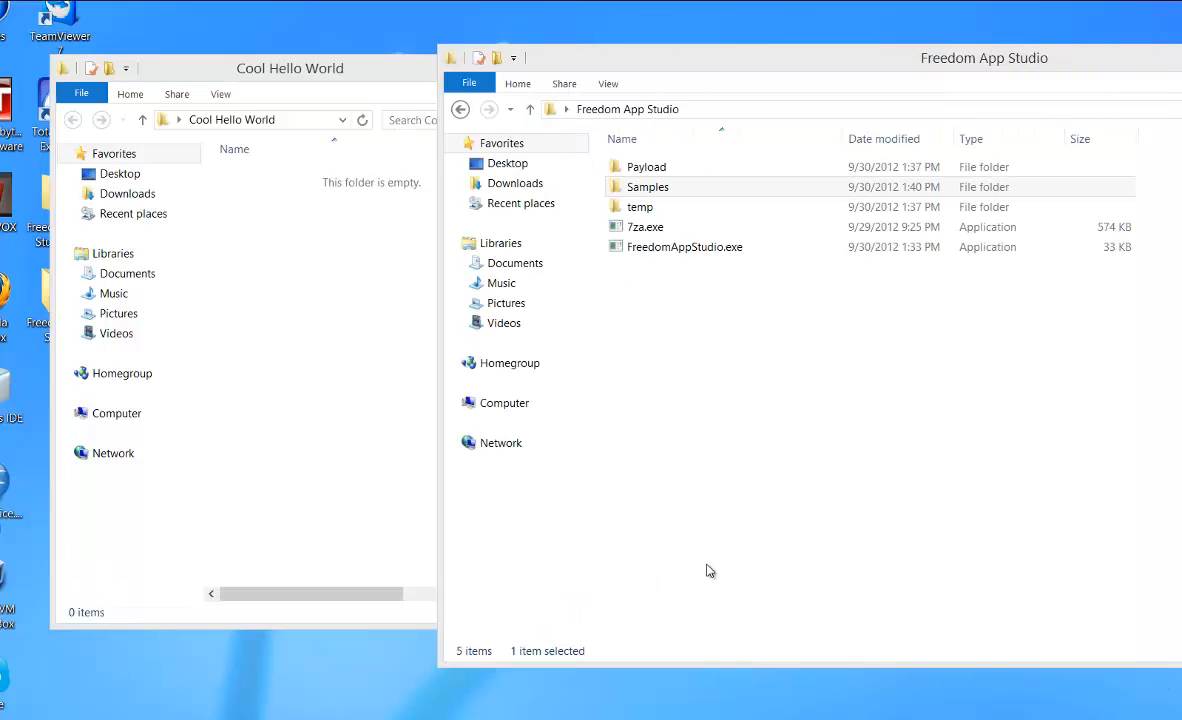
pyautogui.click(710, 570)
pyautogui.doubleClick(648, 187)
pyautogui.moveTo(700, 225); pyautogui.dragTo(660, 185)
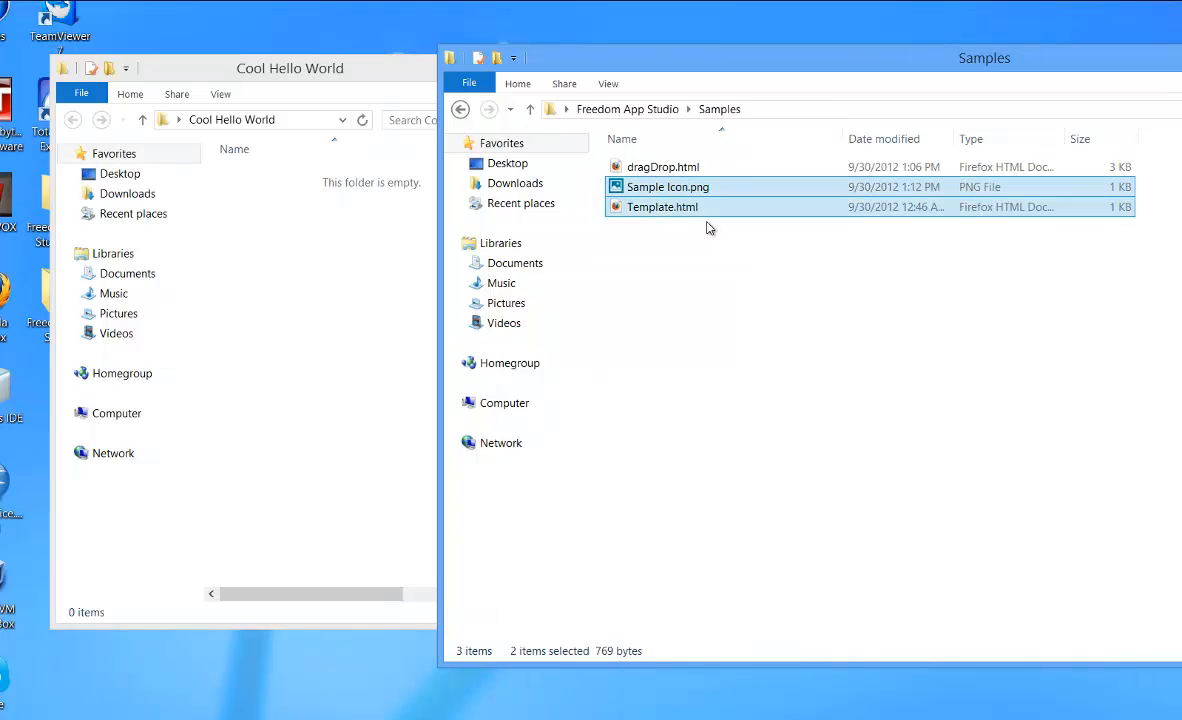
pyautogui.click(665, 168)
pyautogui.rightClick(665, 168)
pyautogui.click(640, 207)
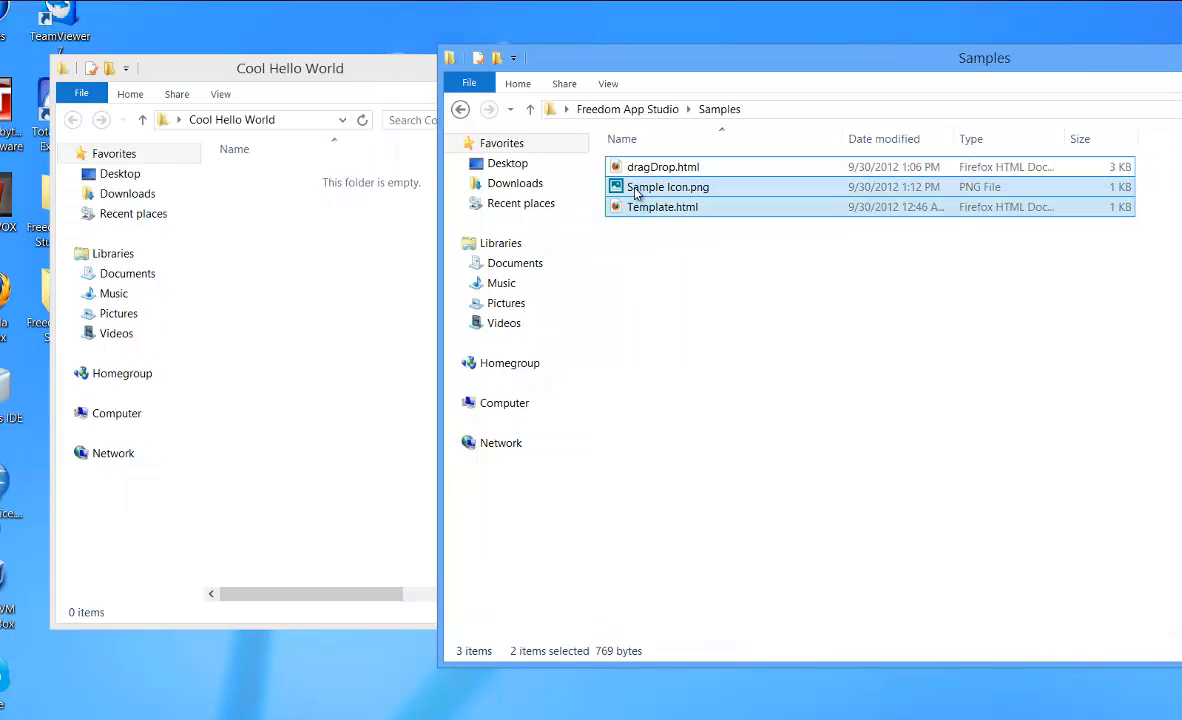
pyautogui.rightClick(657, 207)
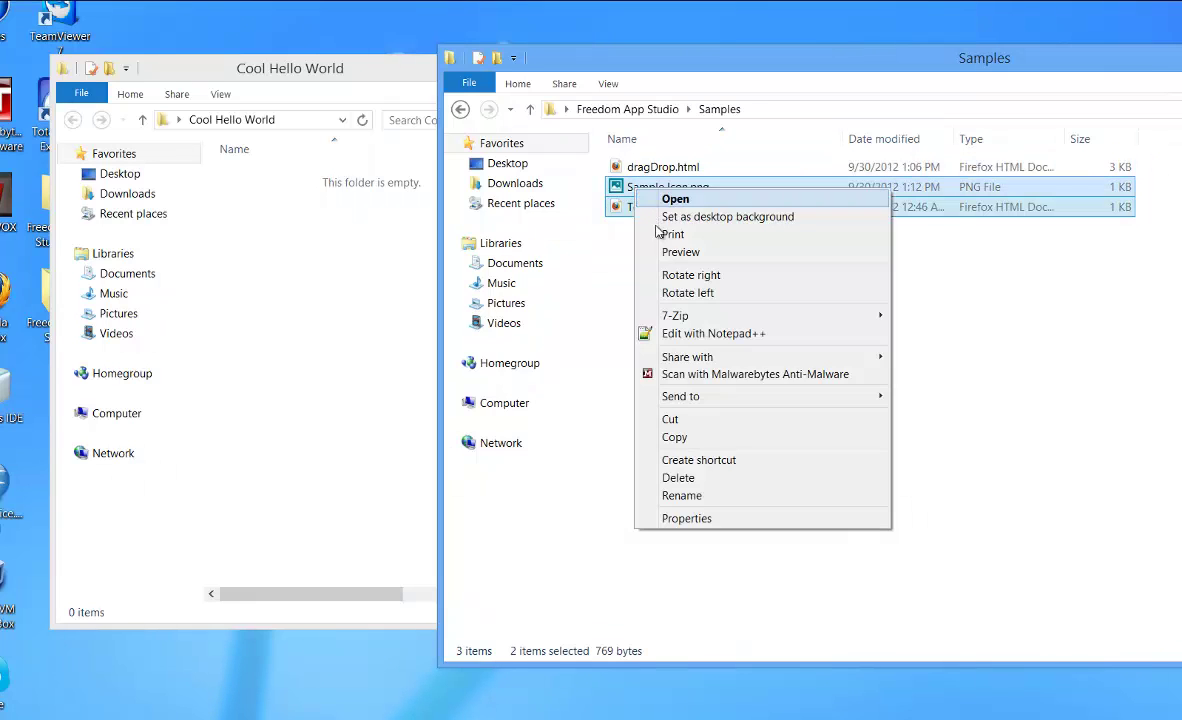
pyautogui.click(674, 437)
# - Paste the two sample files into the Cool Hello World folder
pyautogui.click(344, 375)
pyautogui.rightClick(370, 393)
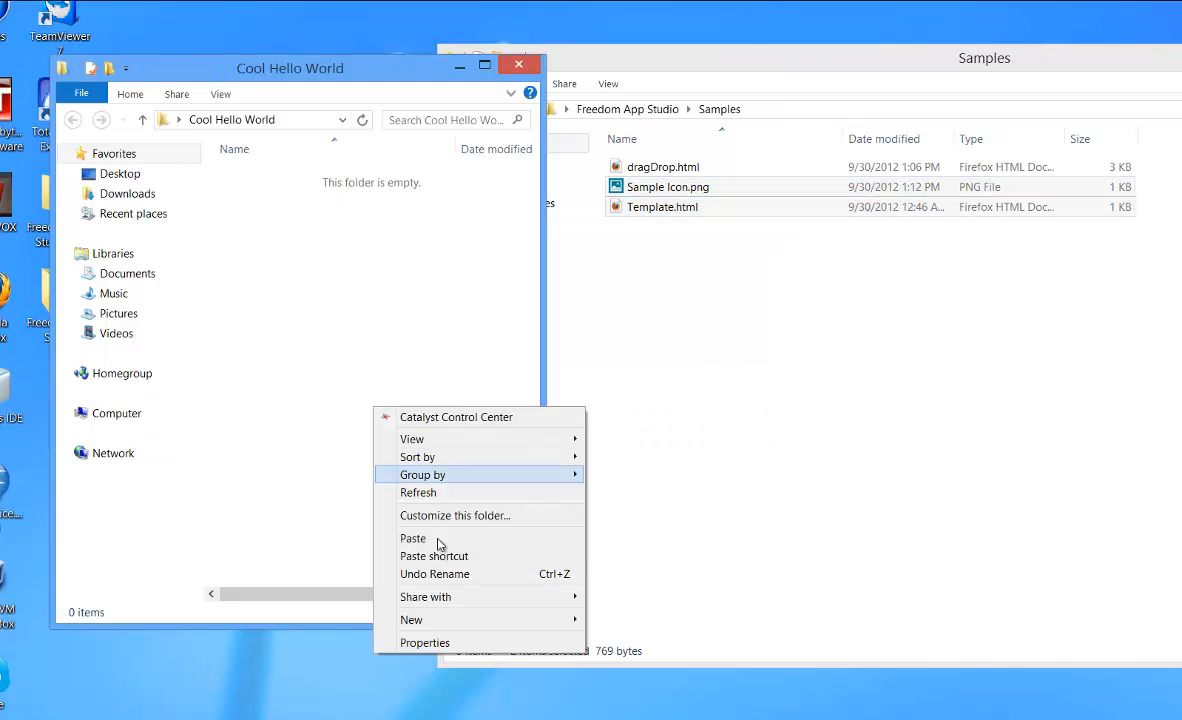
pyautogui.click(441, 543)
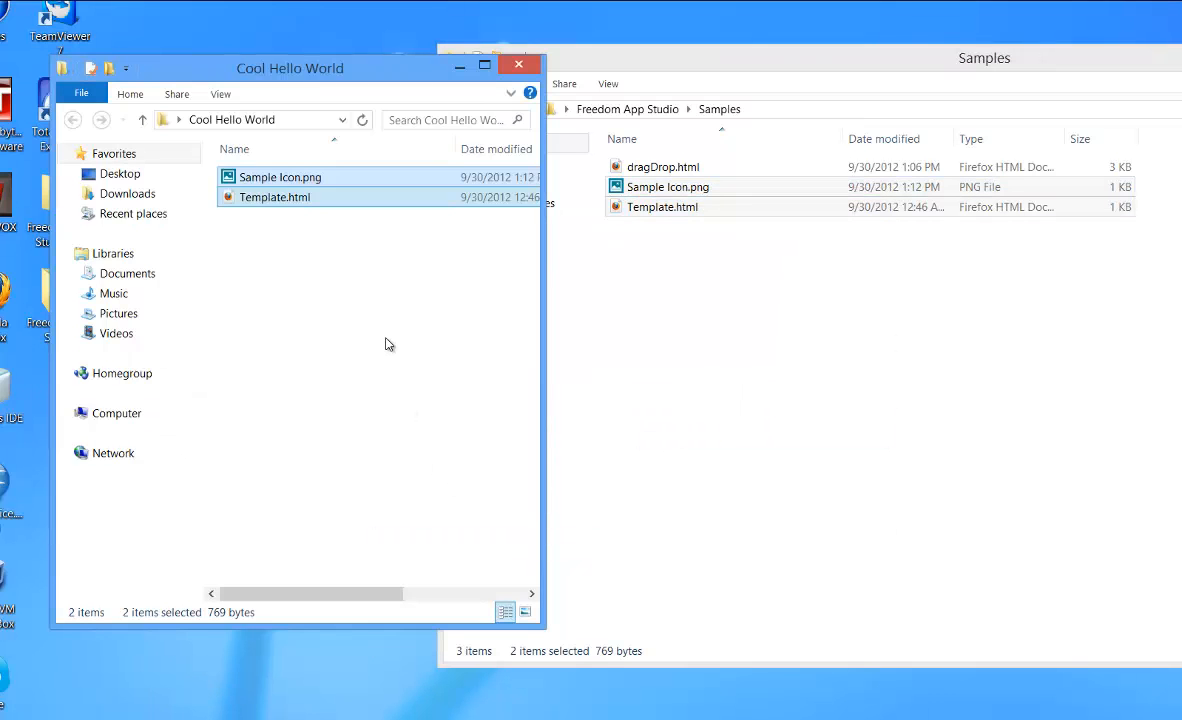
# - Rename the copies to dalconz.png and myAppHi.html
pyautogui.click(280, 177)
pyautogui.rightClick(280, 177)
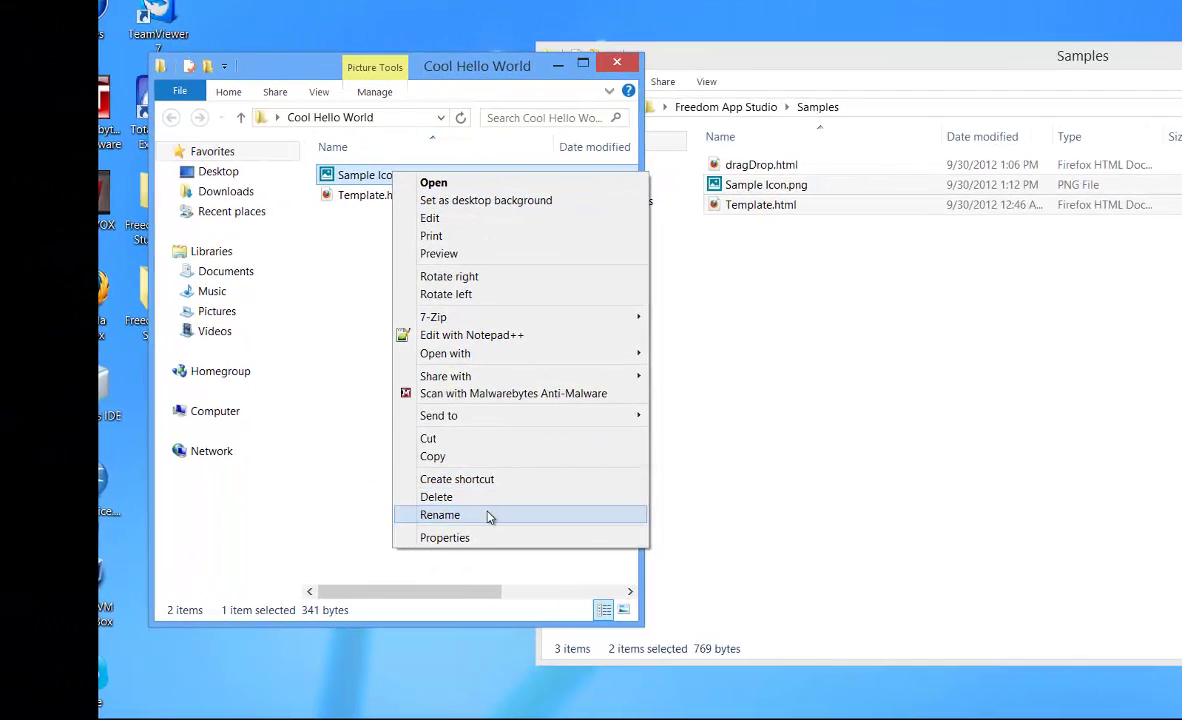
pyautogui.click(489, 516)
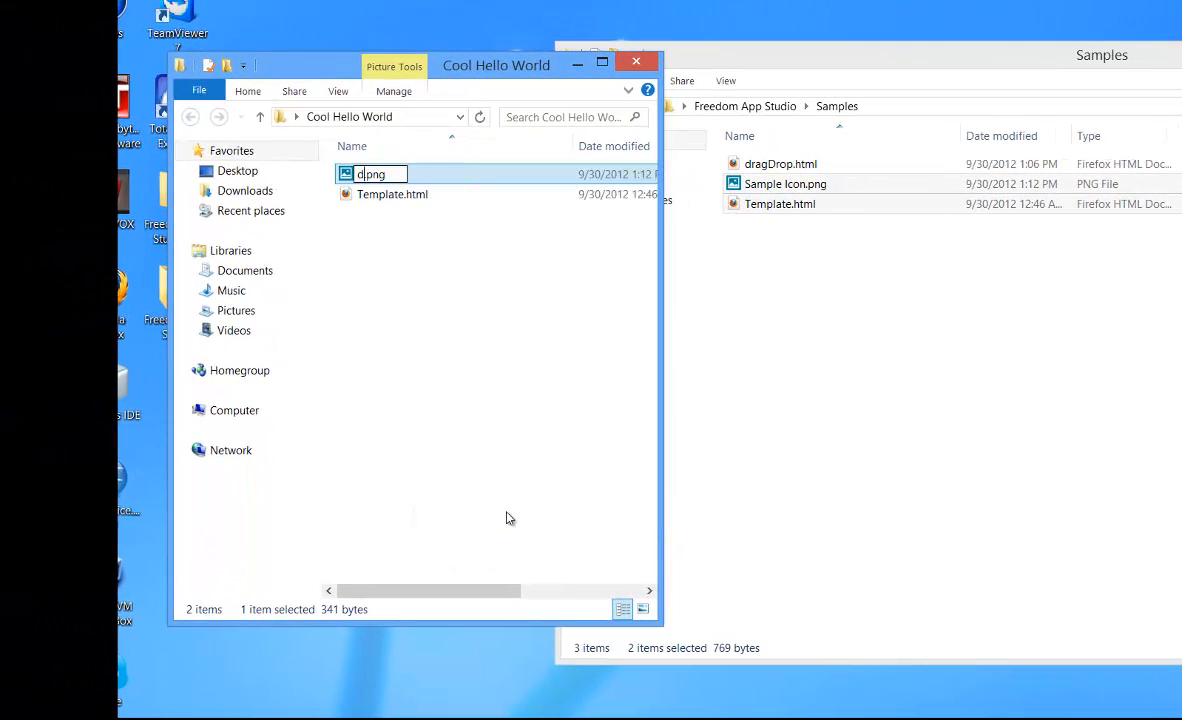
pyautogui.write('dalcon')
pyautogui.write('z')
pyautogui.press('Return')
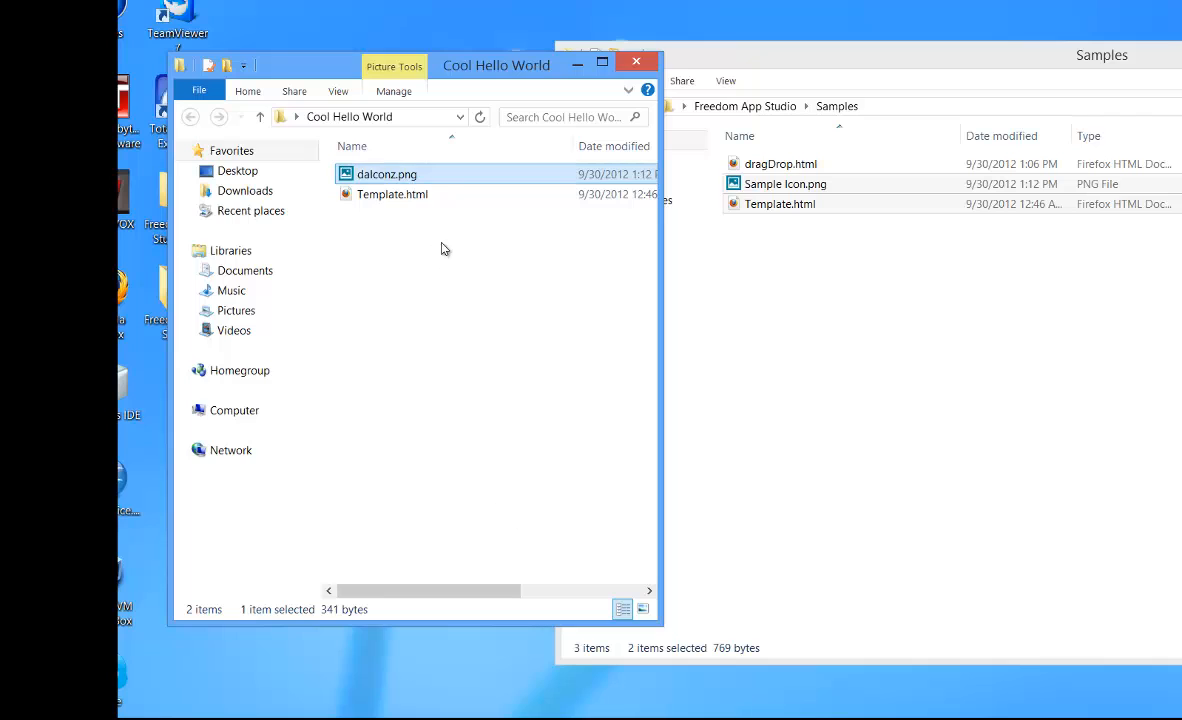
pyautogui.click(392, 194)
pyautogui.rightClick(378, 205)
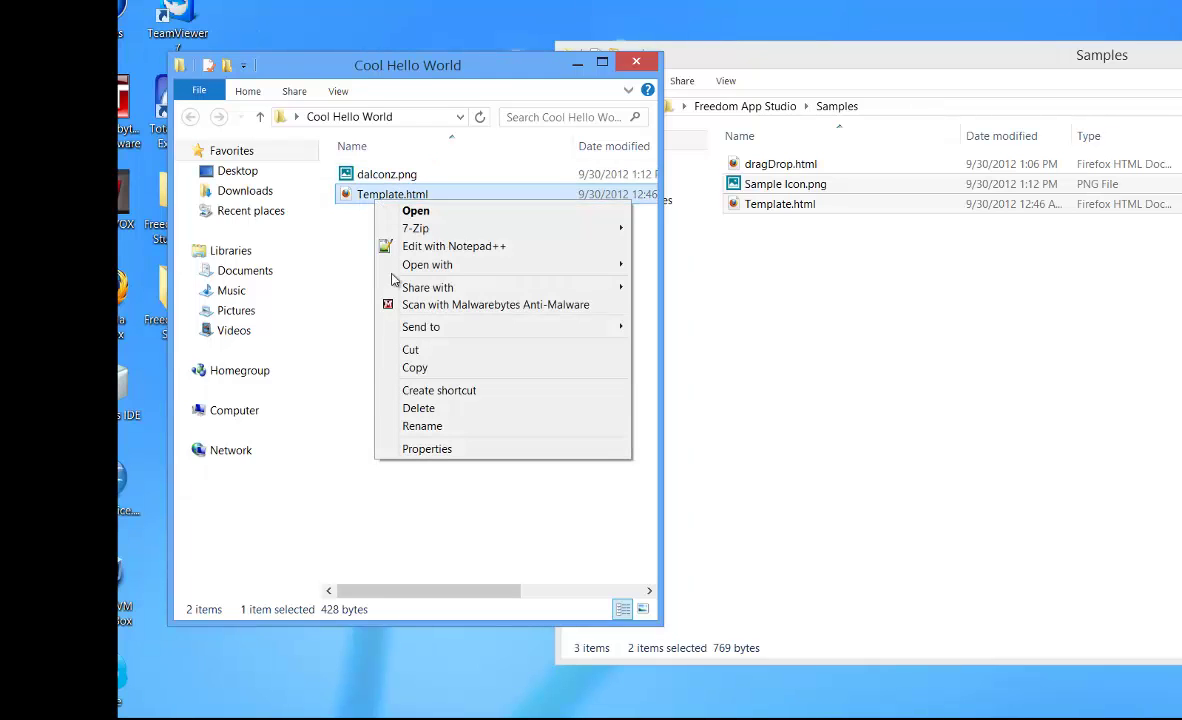
pyautogui.click(385, 398)
pyautogui.write('myAppHi')
pyautogui.press('Return')
# - Open myAppHi.html for editing in Notepad++
pyautogui.rightClick(397, 194)
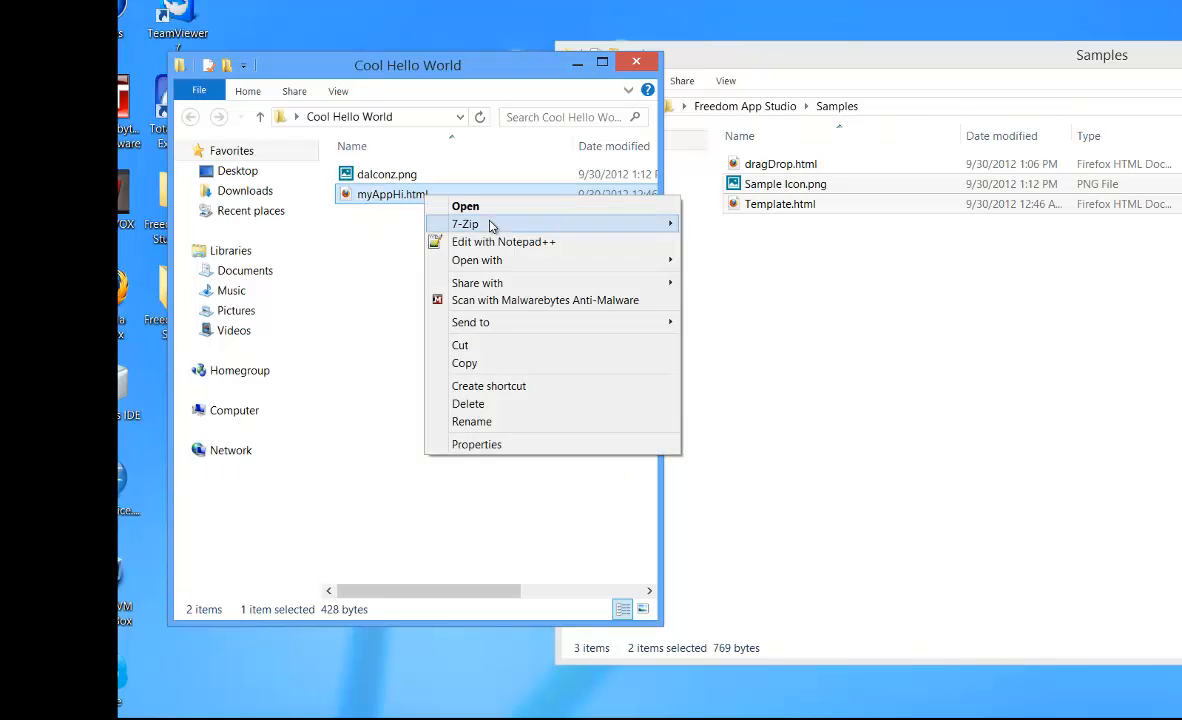
pyautogui.click(495, 243)
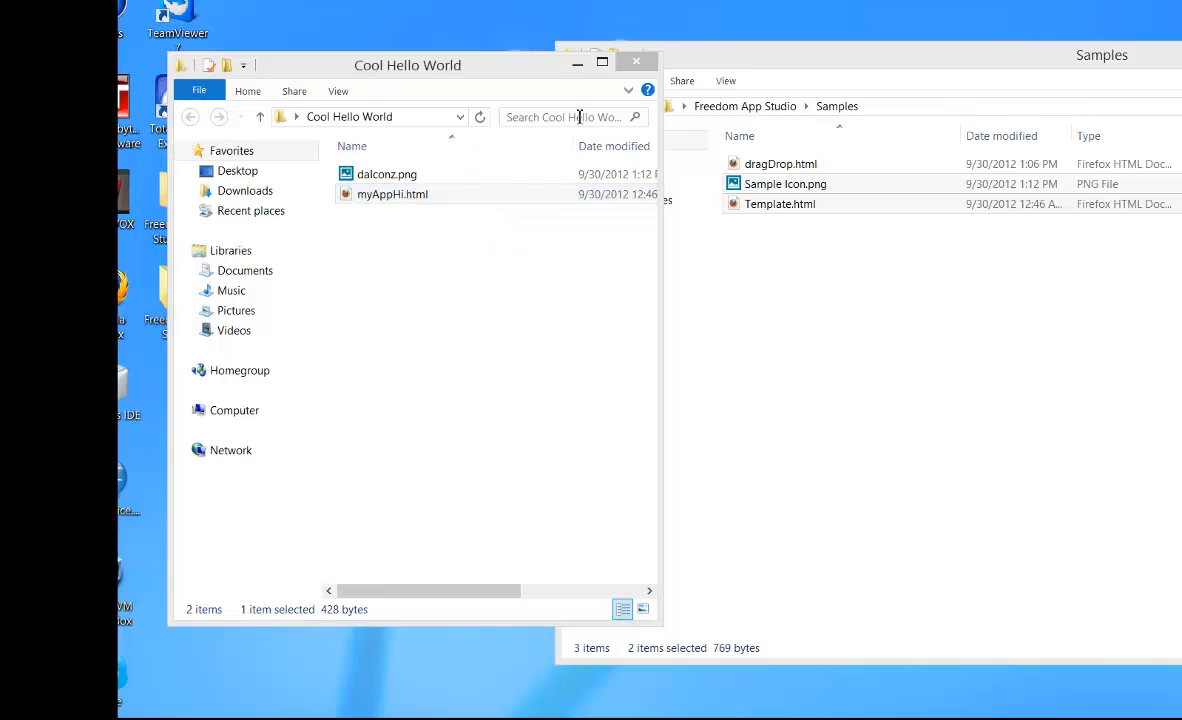
# - Close every open Notepad++ file except myAppHi.html
pyautogui.rightClick(415, 206)
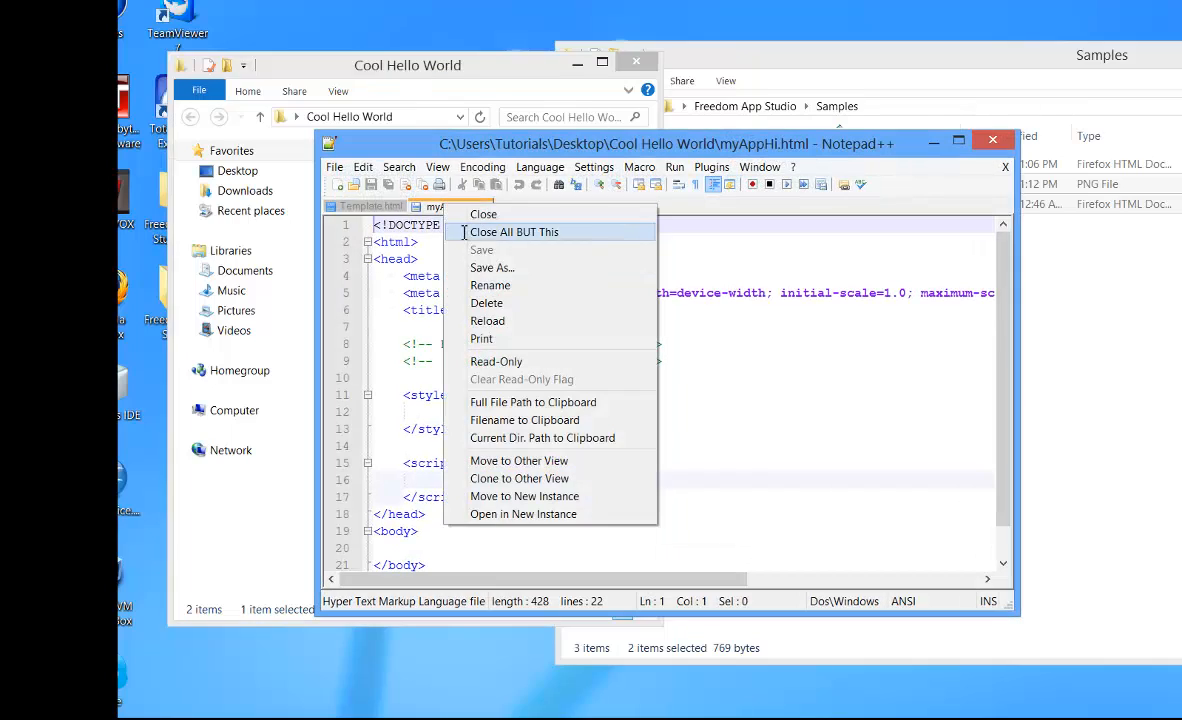
pyautogui.click(432, 216)
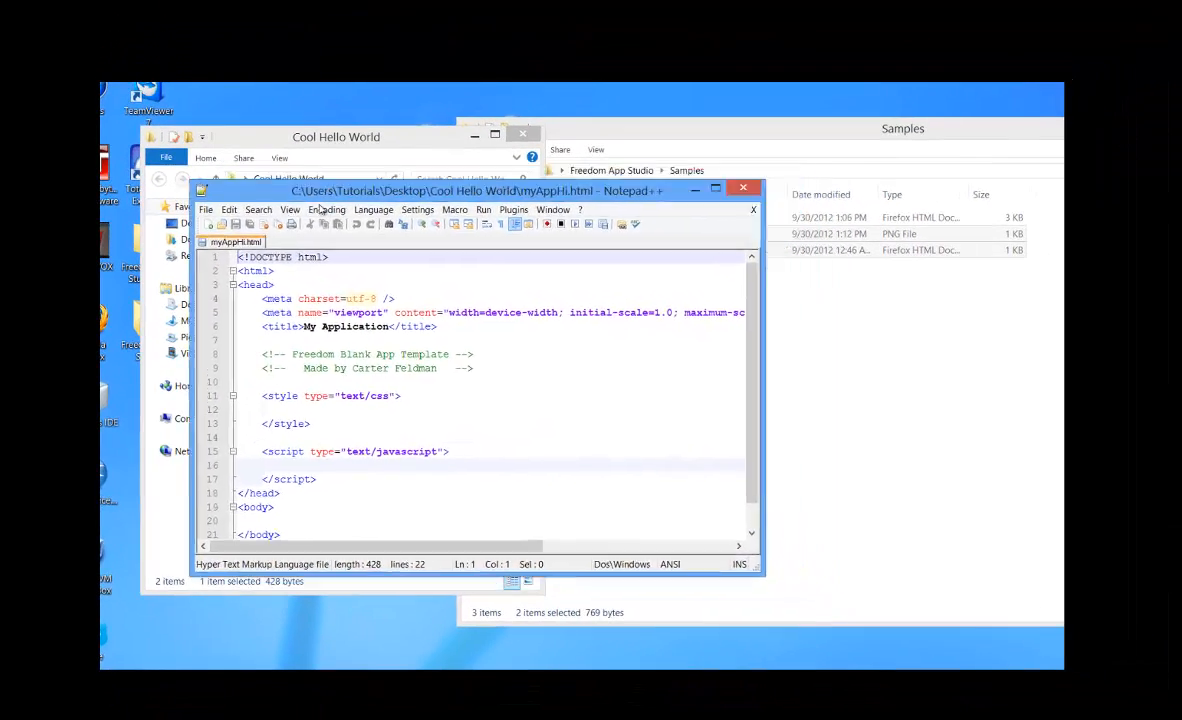
# - Launch FreedomAppStudio.exe and arrange it beside the myAppHi.html editor
pyautogui.click(635, 128)
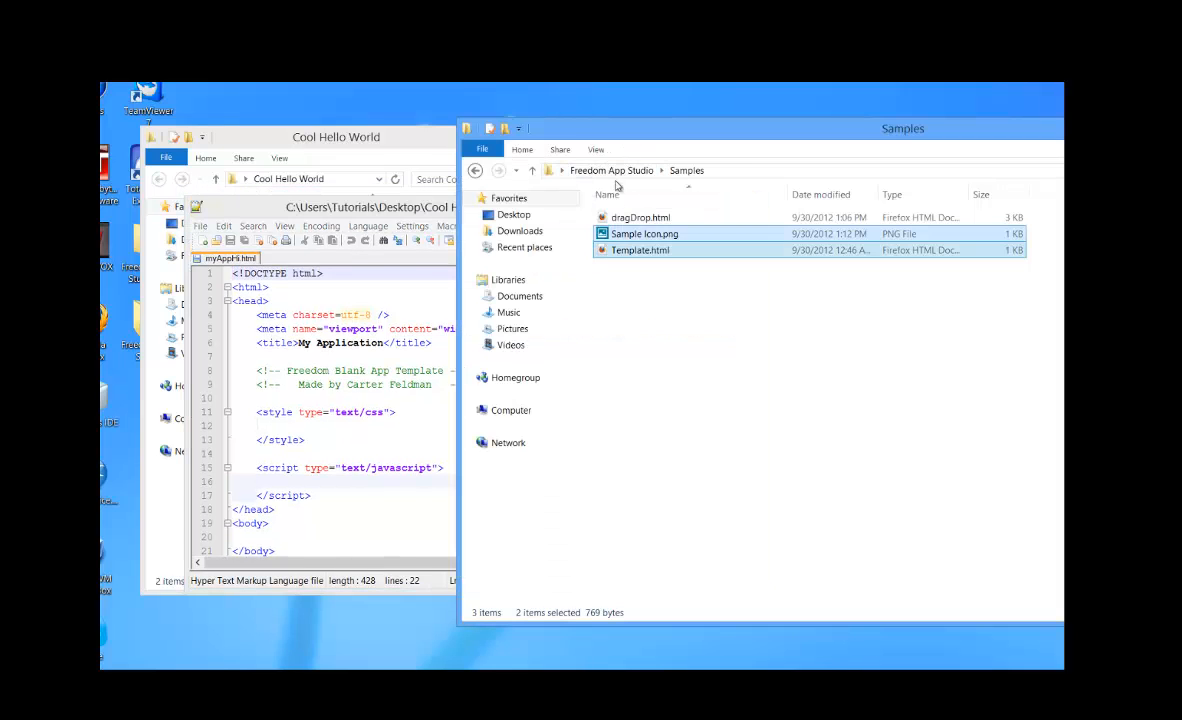
pyautogui.click(611, 170)
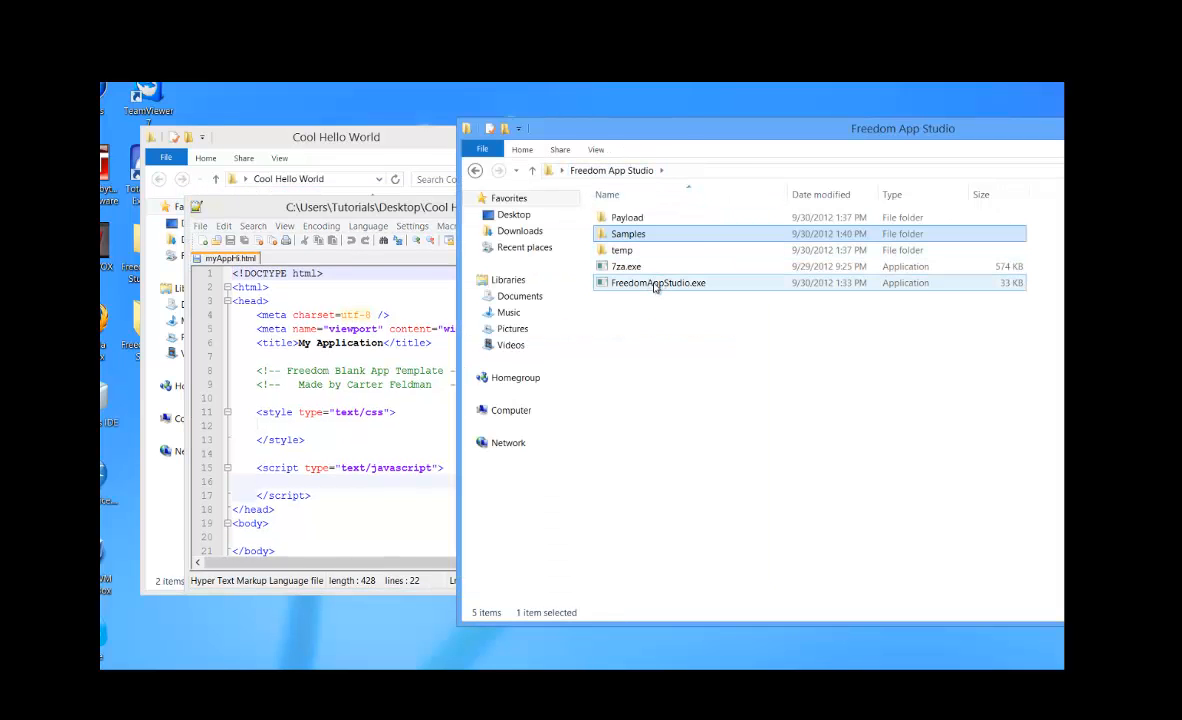
pyautogui.click(657, 283)
pyautogui.doubleClick(657, 283)
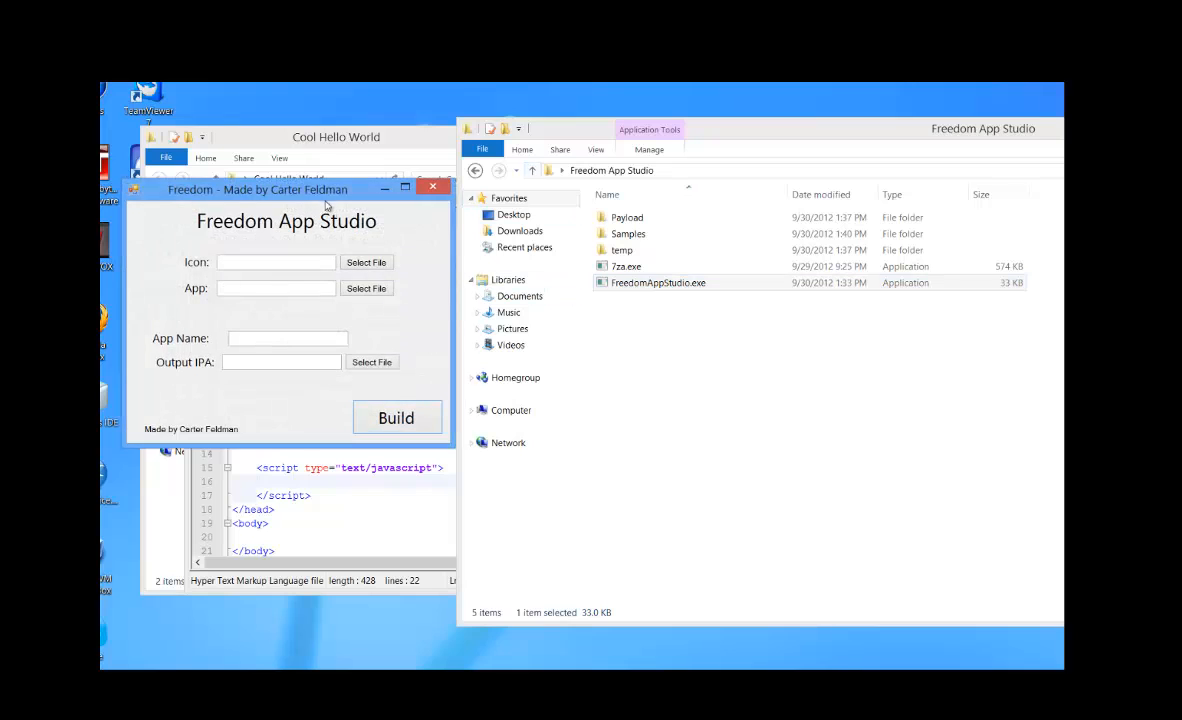
pyautogui.moveTo(325, 192); pyautogui.dragTo(815, 210)
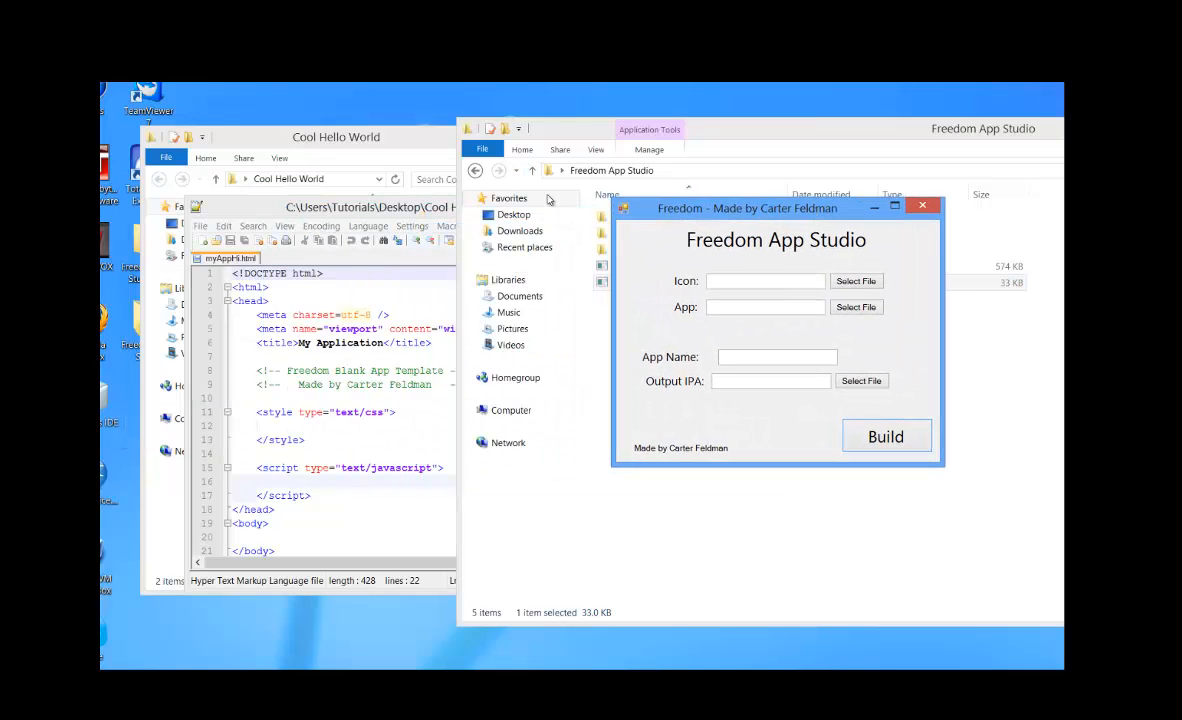
pyautogui.click(369, 404)
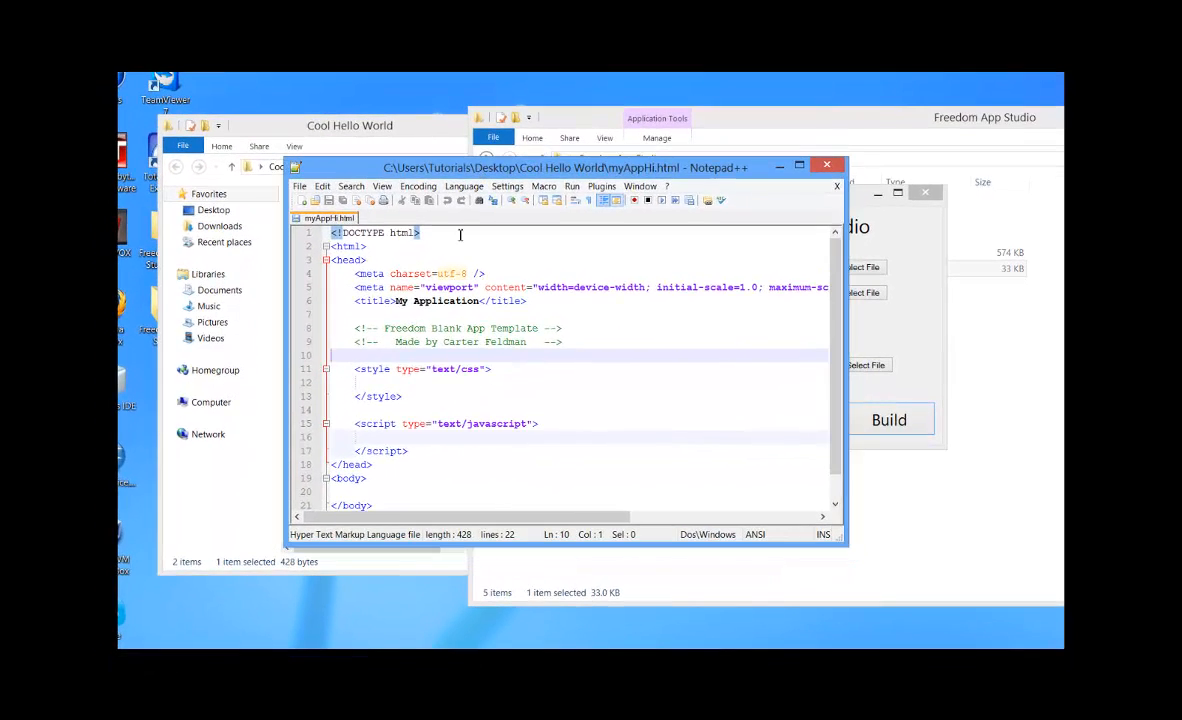
# - Write a textLabel div reading "This is Some Text!" followed by a Say Hi button in the body
pyautogui.click(414, 490)
pyautogui.write('<div id="text')
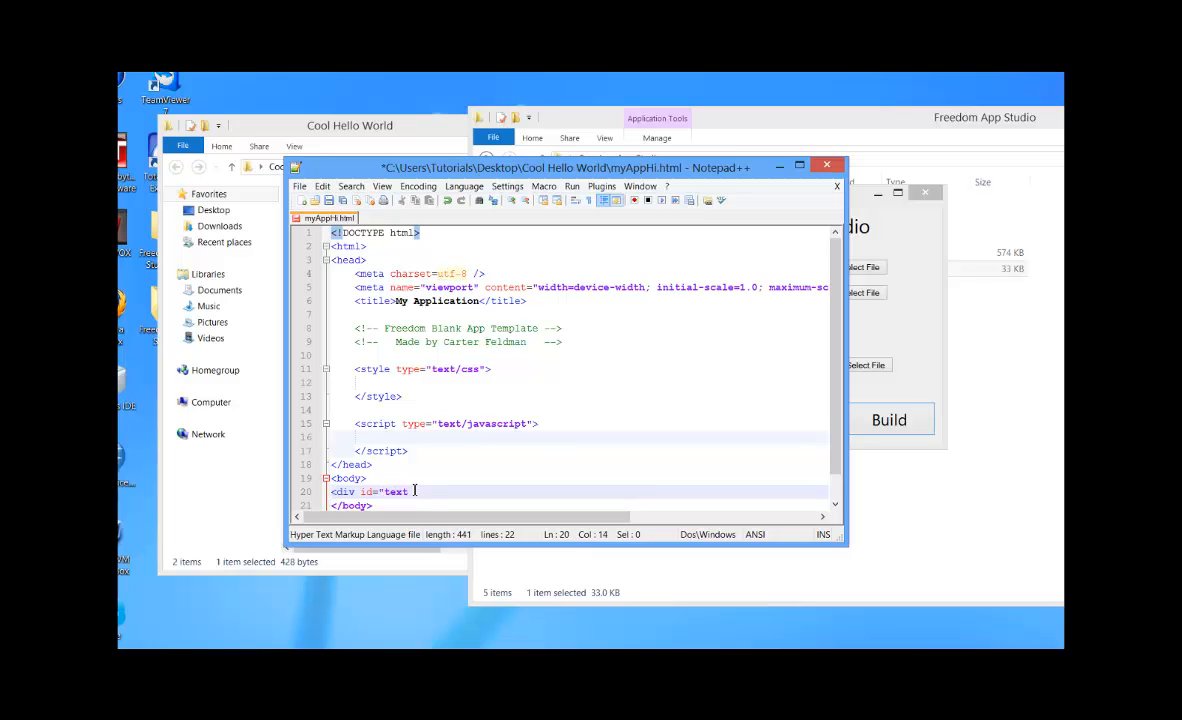
pyautogui.write('able')
pyautogui.write('">')
pyautogui.press('Return')
pyautogui.write('is Some Text!')
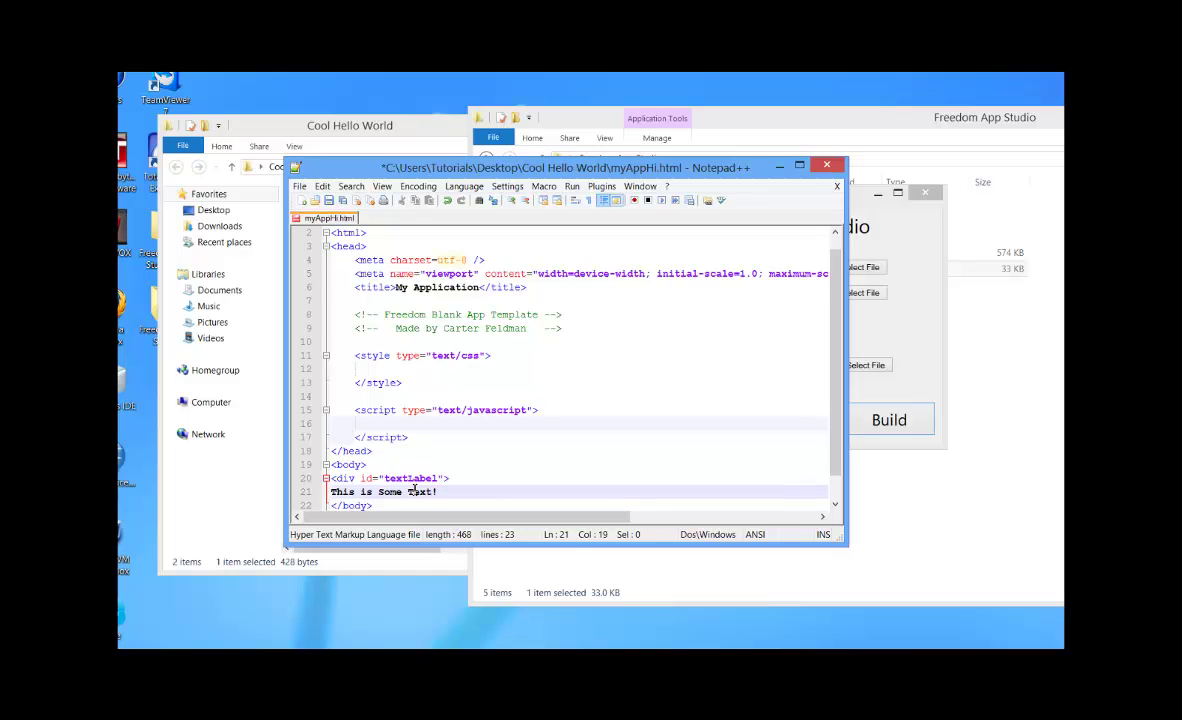
pyautogui.press('Return')
pyautogui.write('</')
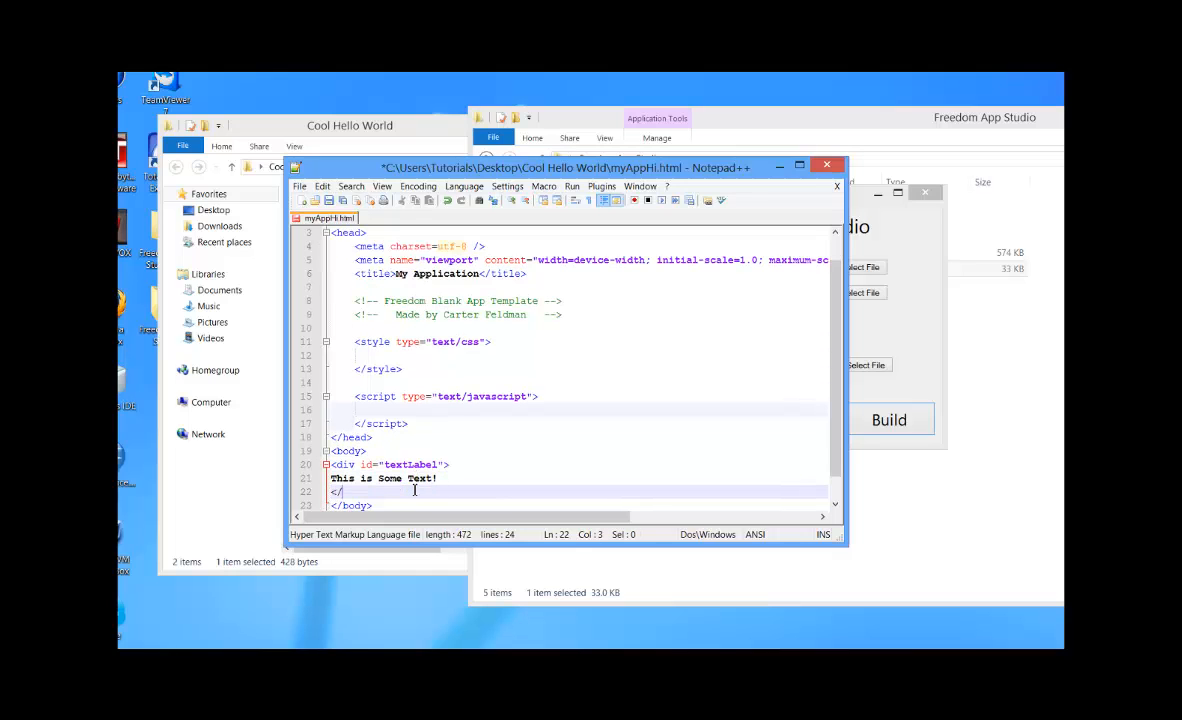
pyautogui.write('div>')
pyautogui.press('Return')
pyautogui.write('<bu')
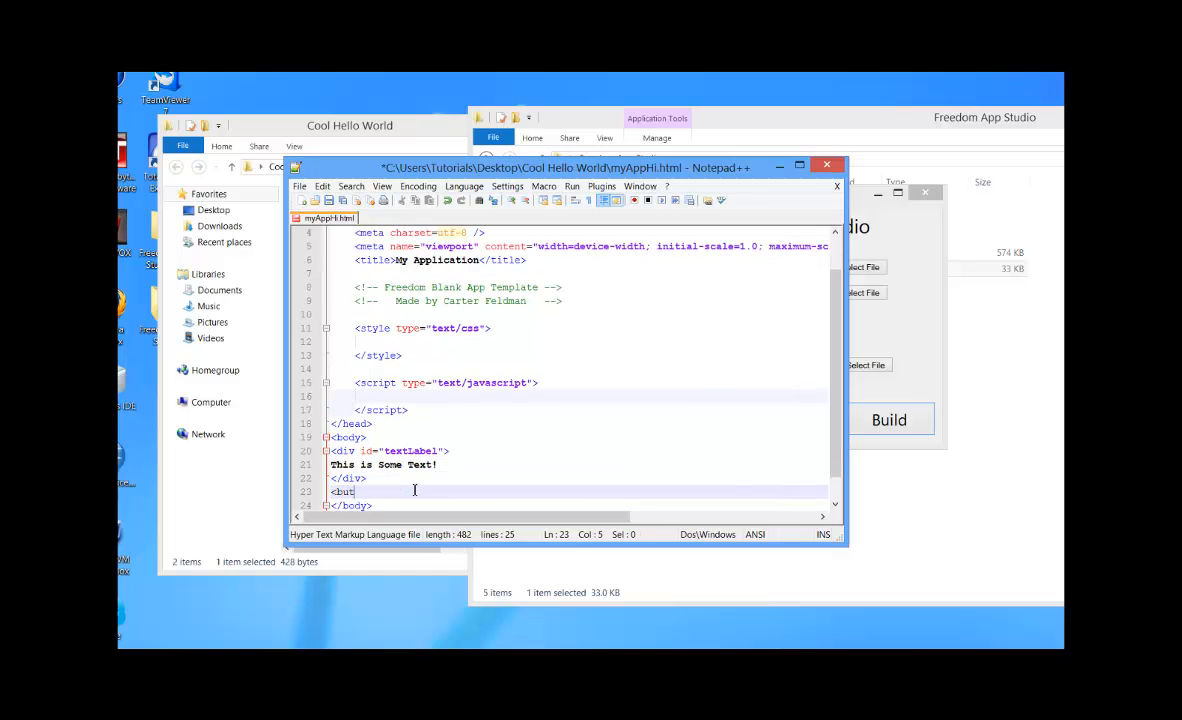
pyautogui.write('ton')
pyautogui.write('s')
pyautogui.write('utton>')
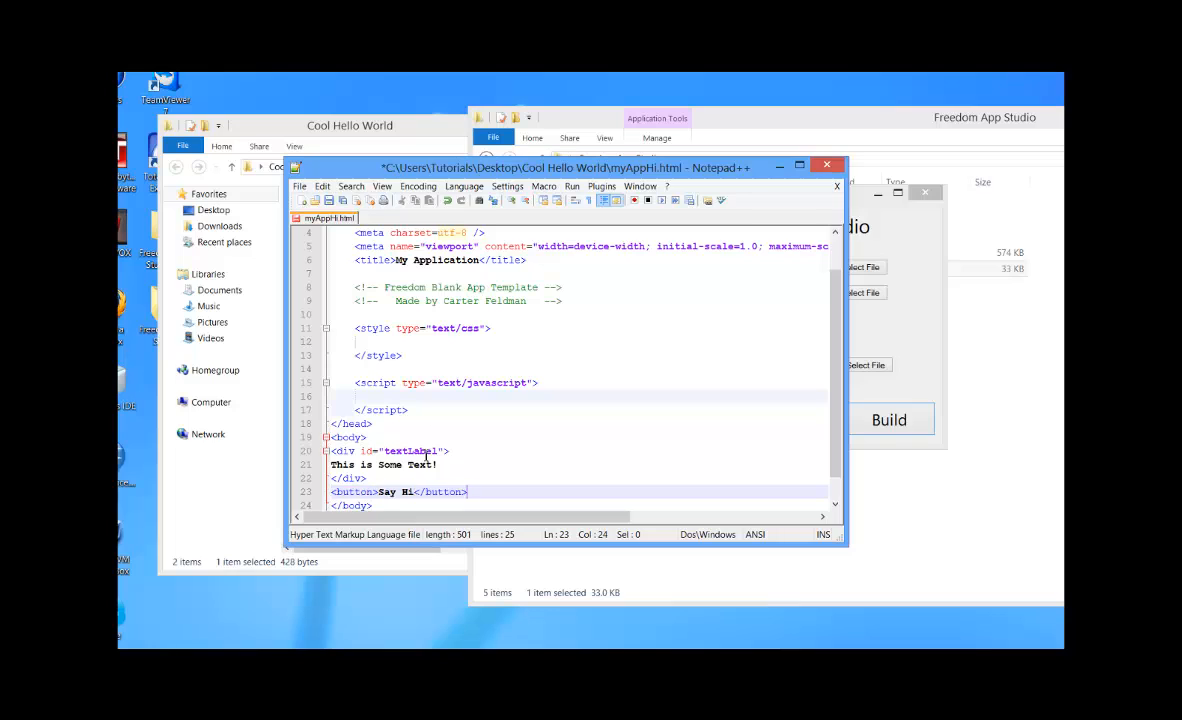
# - Write a doTest function setting textLabel's innerHTML to "Hello World!" in the script block
pyautogui.click(463, 396)
pyautogui.write('function do')
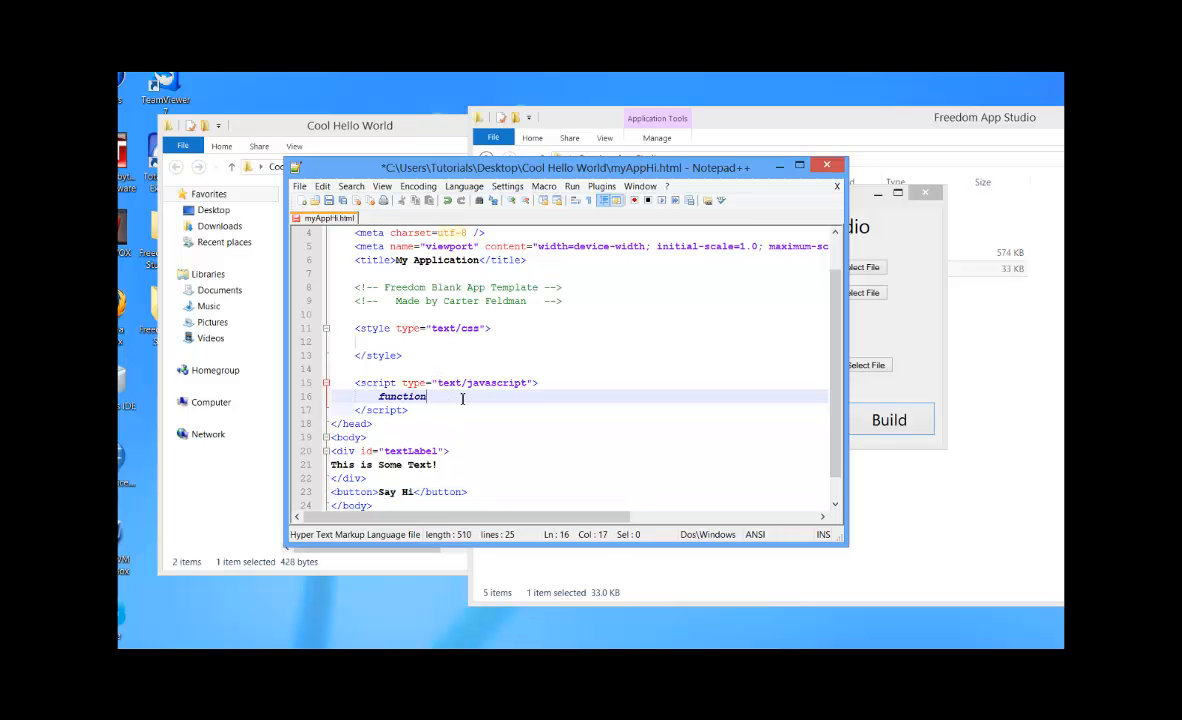
pyautogui.write('Test(')
pyautogui.press('Return')
pyautogui.write('{')
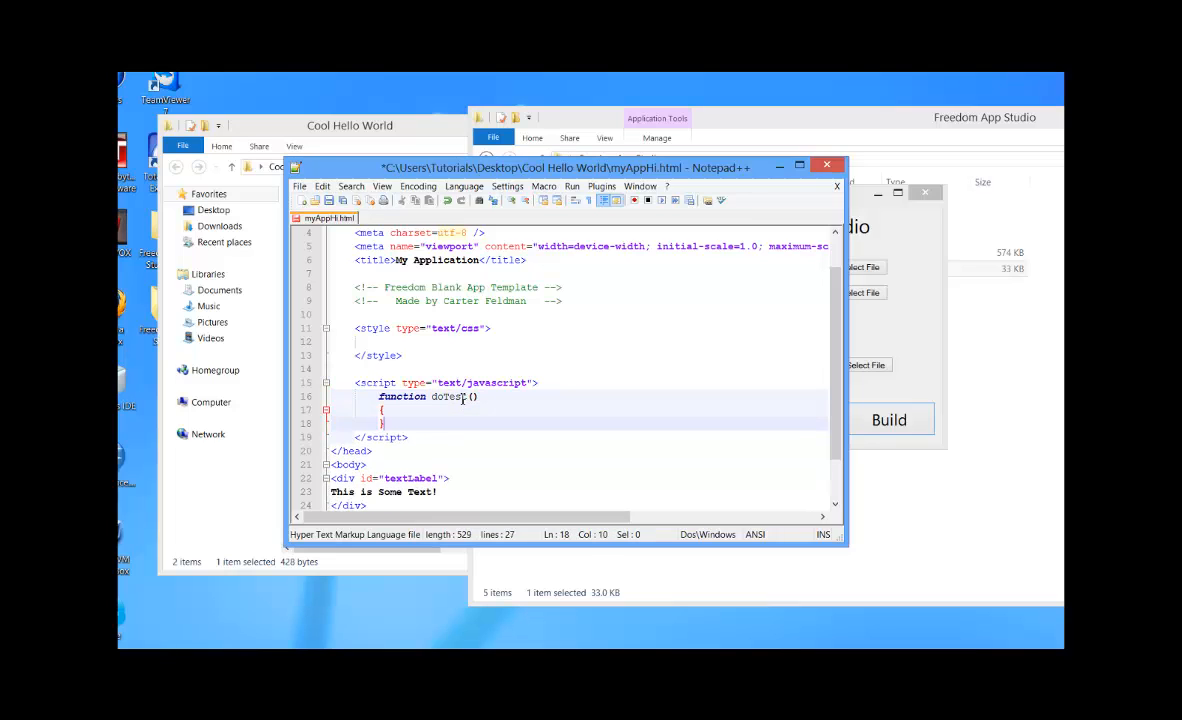
pyautogui.press('Return')
pyautogui.write('}')
pyautogui.press('Up')
pyautogui.press('Return')
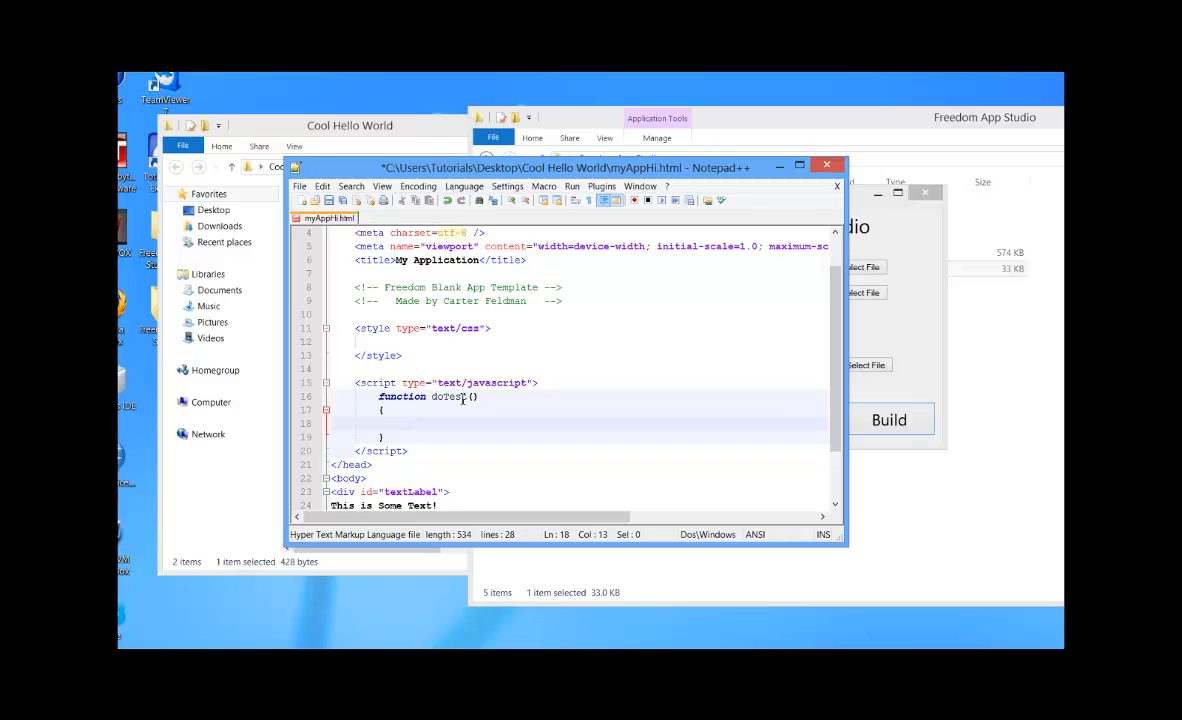
pyautogui.write('doc')
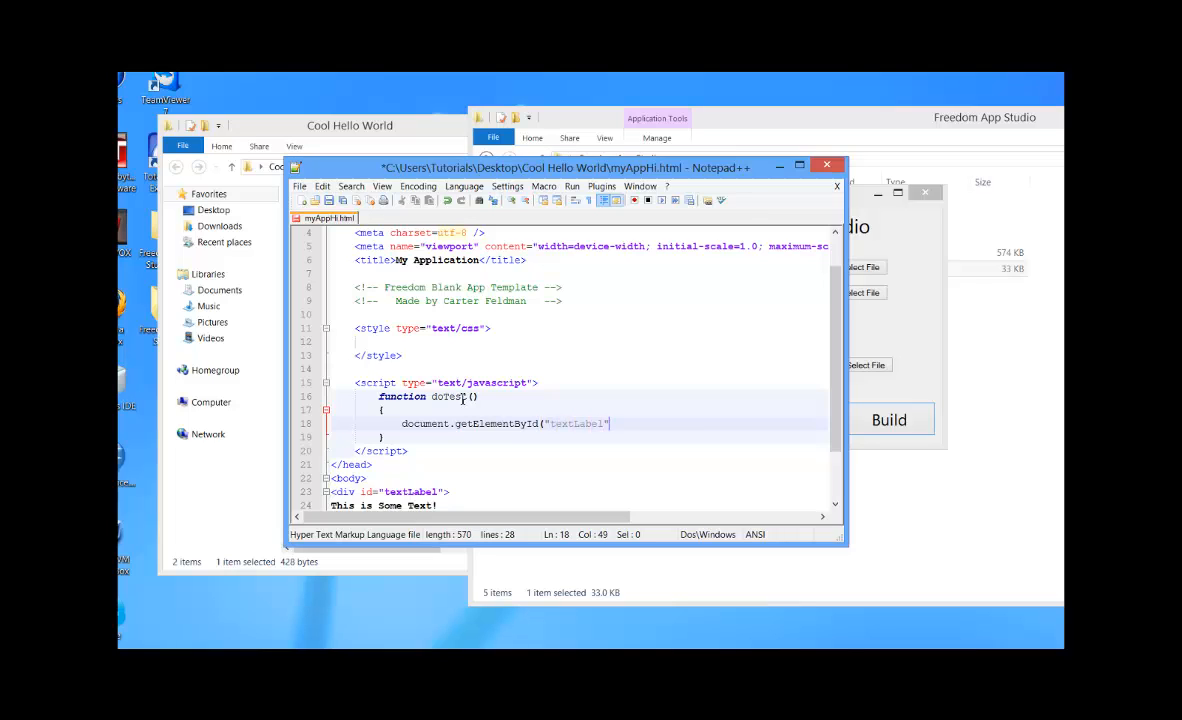
pyautogui.write(').innerHTML = "Hello World!";')
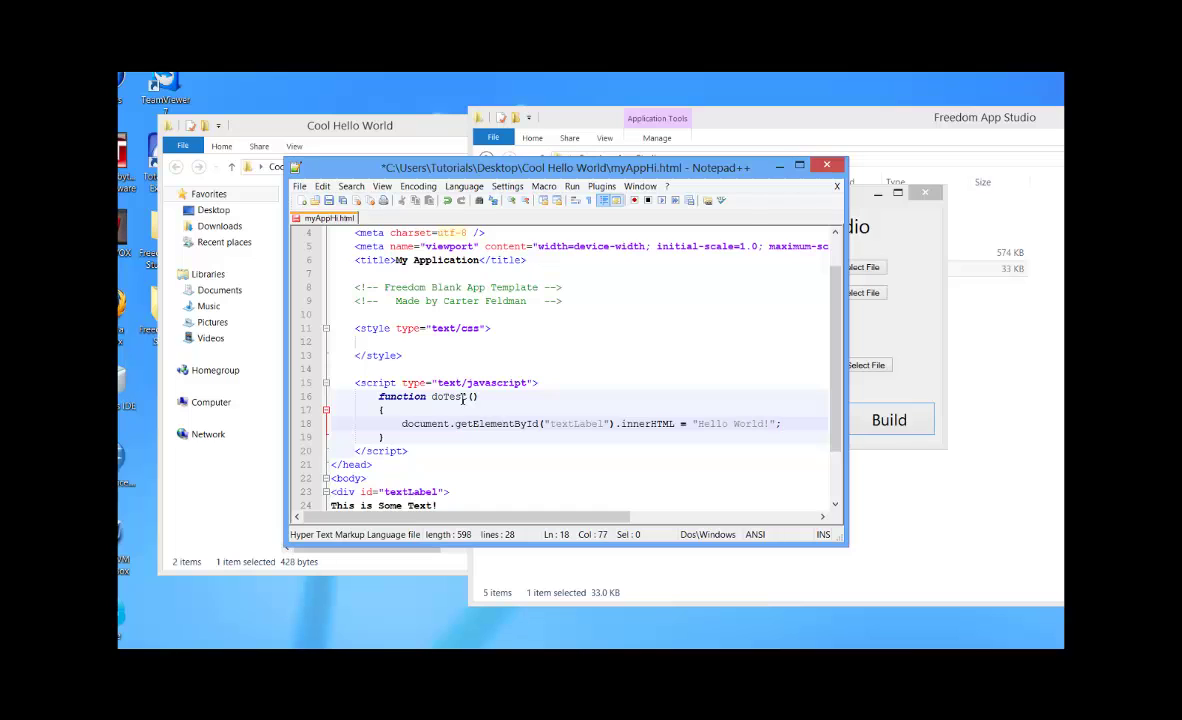
# - Add onclick="doTest()" to the Say Hi button and save myAppHi.html
pyautogui.press('Down')
pyautogui.press('Down')
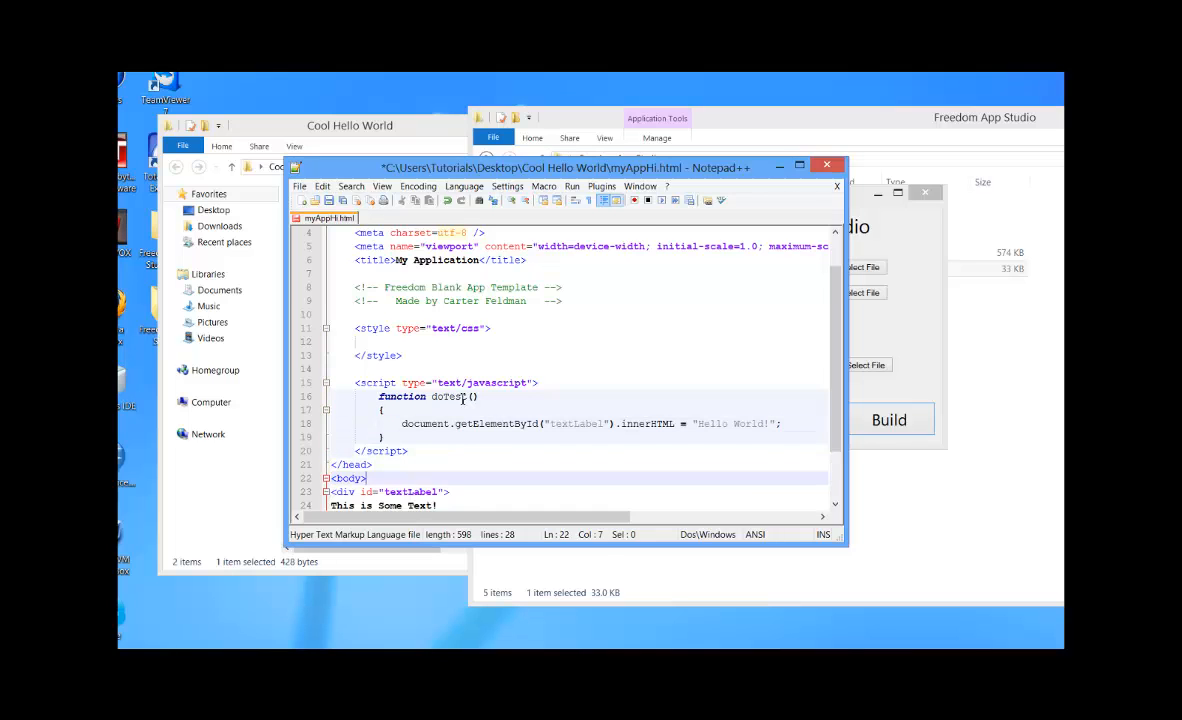
pyautogui.press('Down')
pyautogui.press('Down')
pyautogui.press('Down')
pyautogui.press('Down')
pyautogui.press('Down')
pyautogui.press('Down')
pyautogui.press('Down')
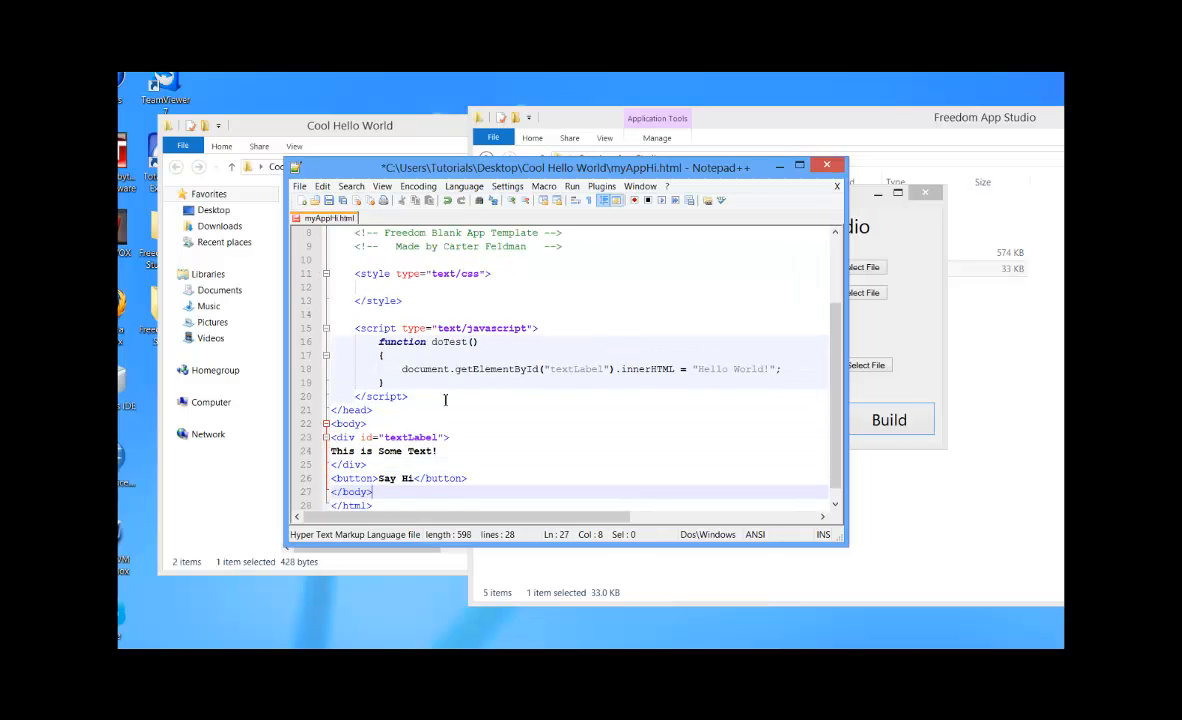
pyautogui.click(377, 478)
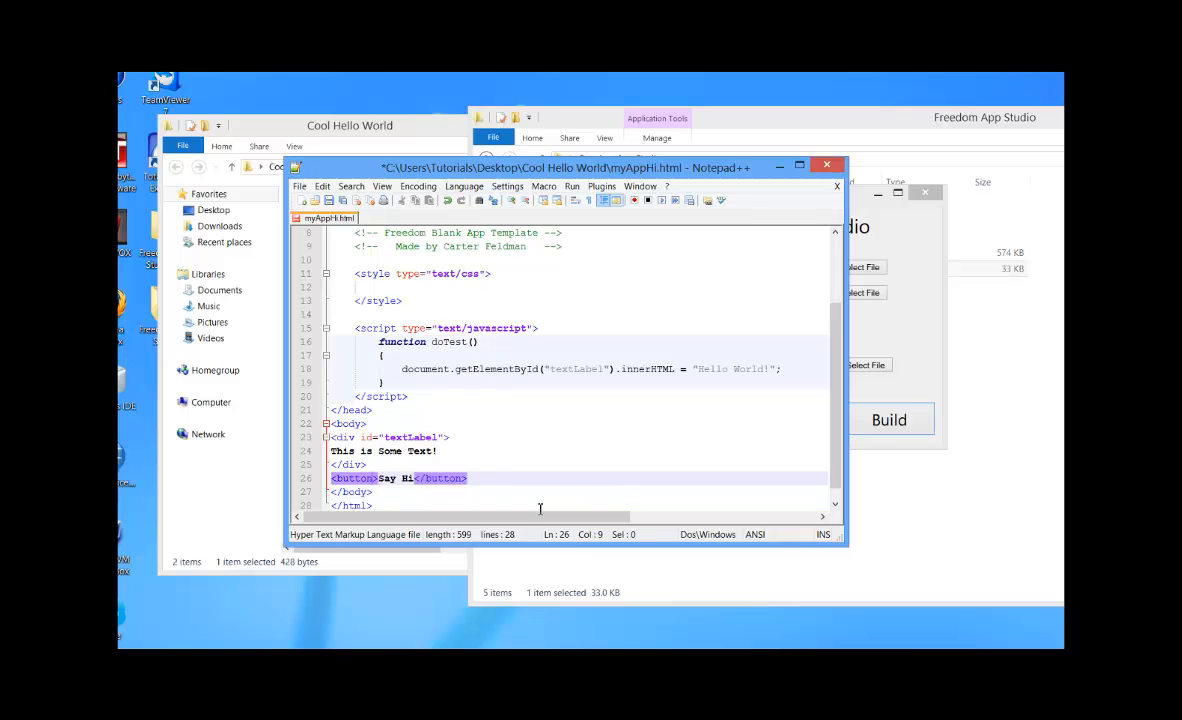
pyautogui.write('onclick="')
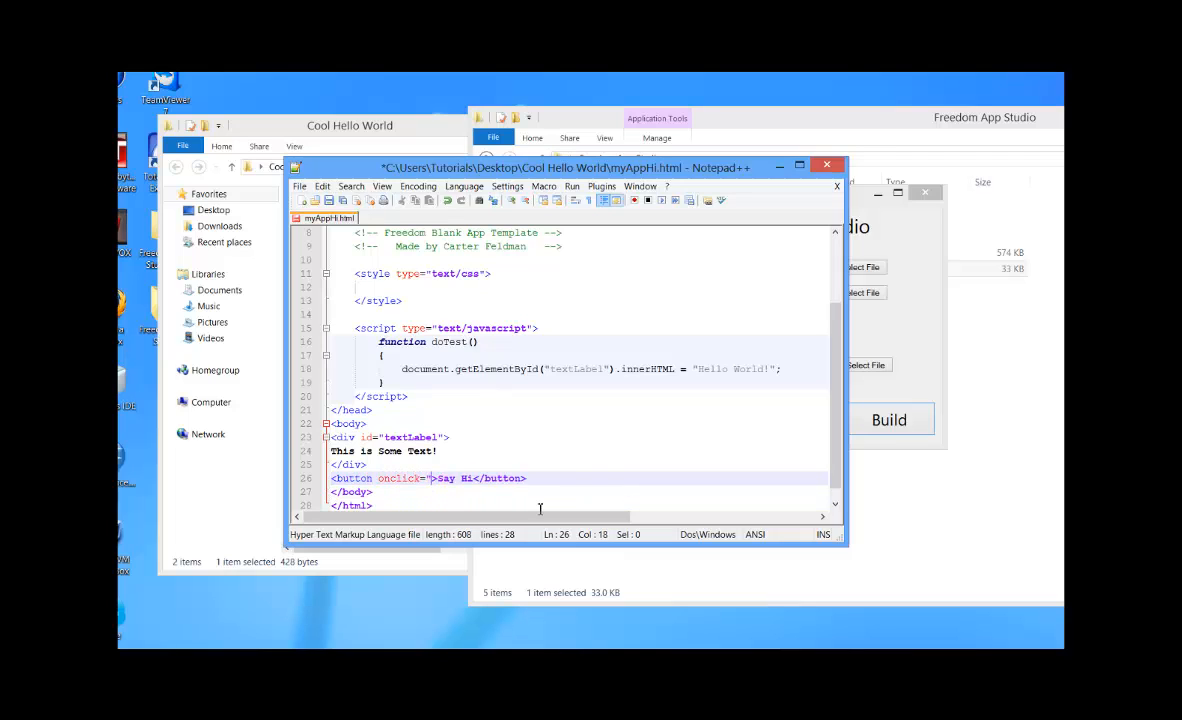
pyautogui.write('doTest')
pyautogui.write('()"')
pyautogui.hotkey('ctrl', 's')
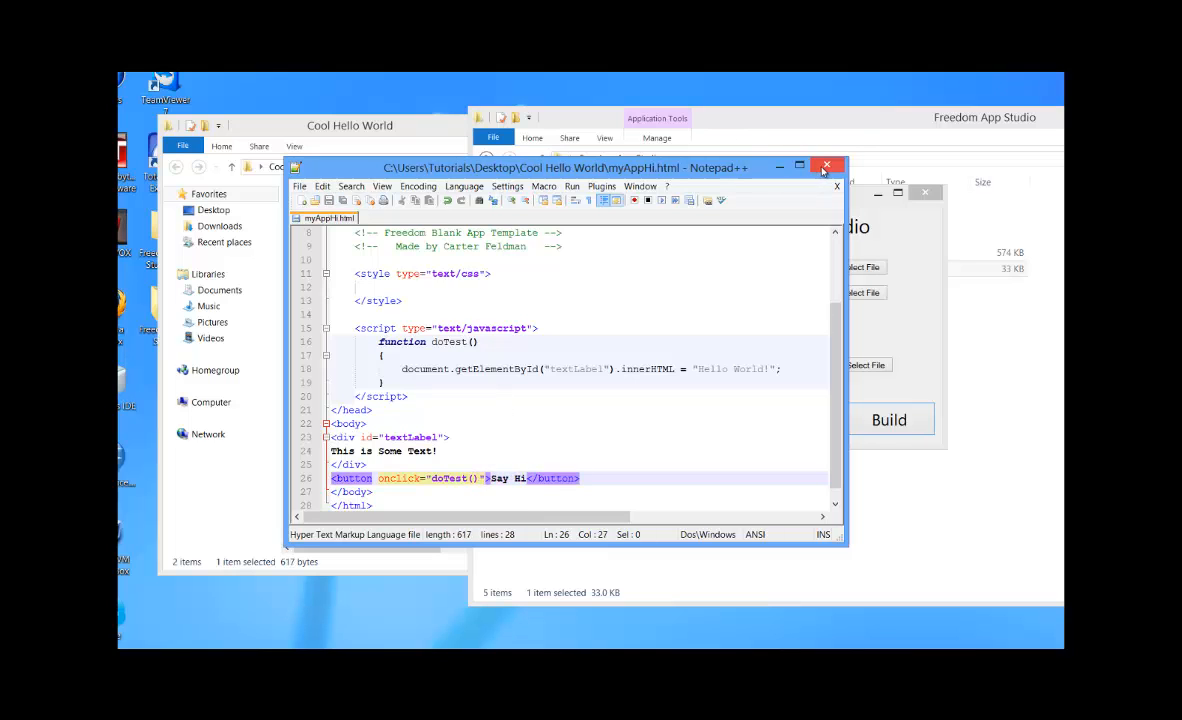
# - Test myAppHi.html in Firefox, confirming Say Hi changes the text to "Hello World!", then close the browser
pyautogui.click(826, 166)
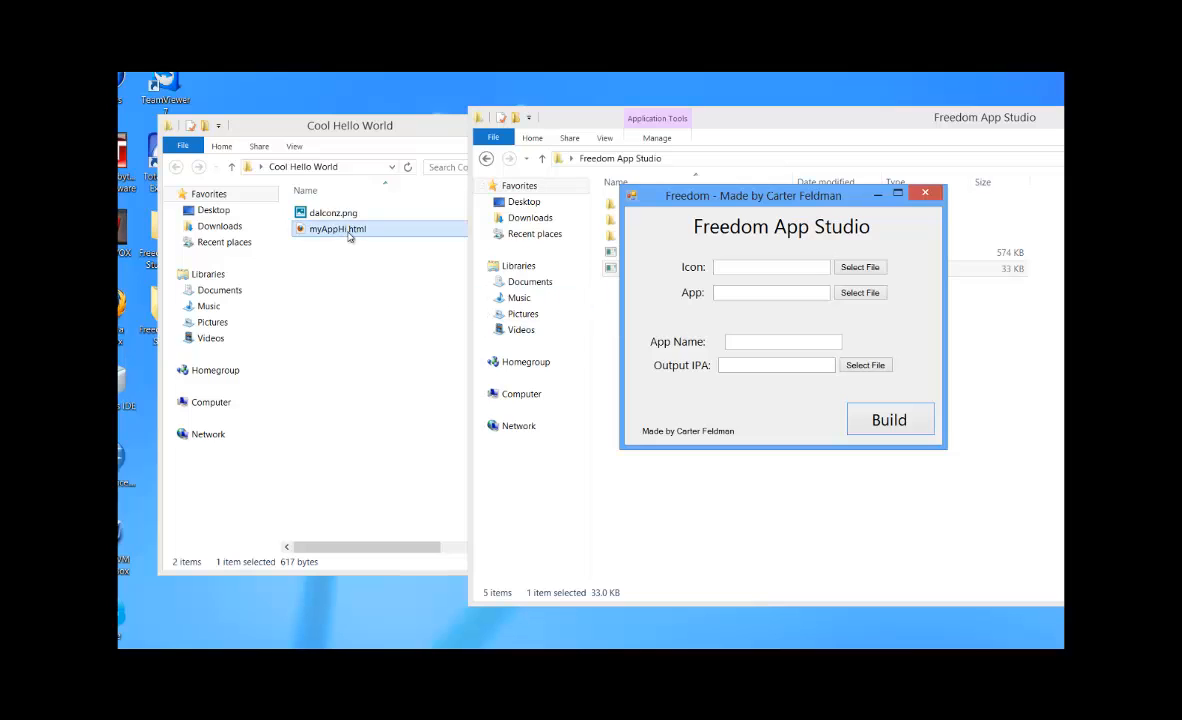
pyautogui.click(337, 229)
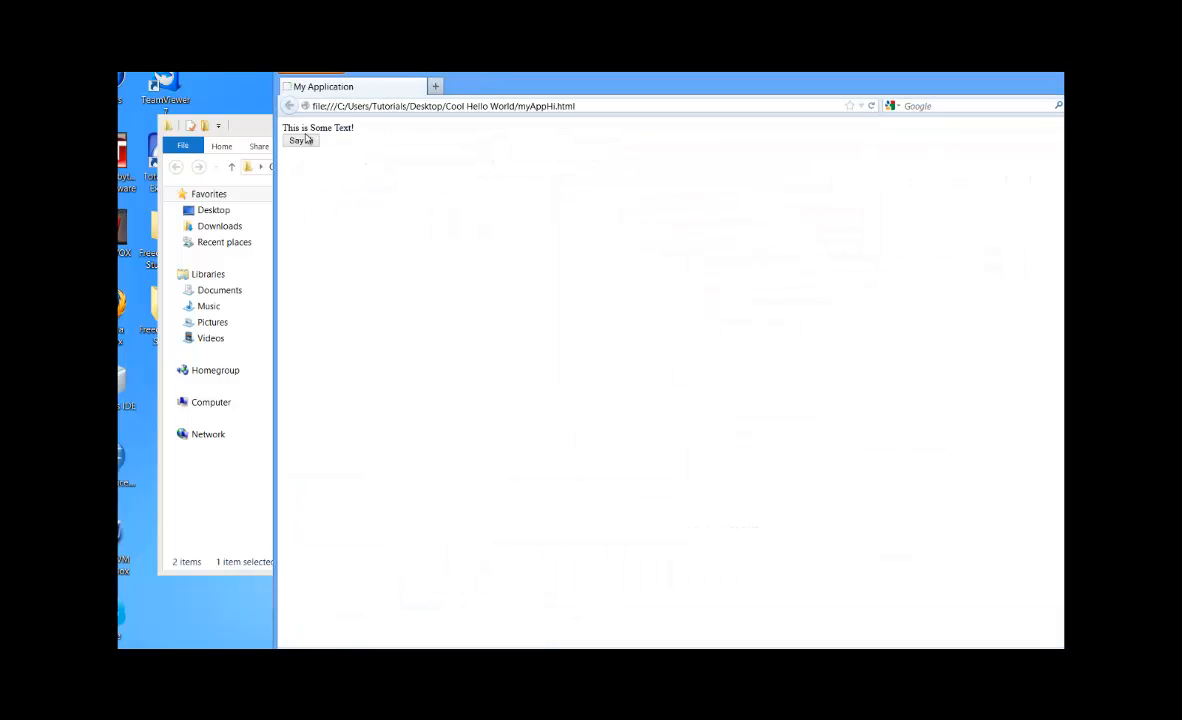
pyautogui.click(303, 141)
pyautogui.hotkey('alt', 'F4')
# - Add two <br /> tags between the label and Say Hi button, save, and close Notepad++
pyautogui.rightClick(440, 228)
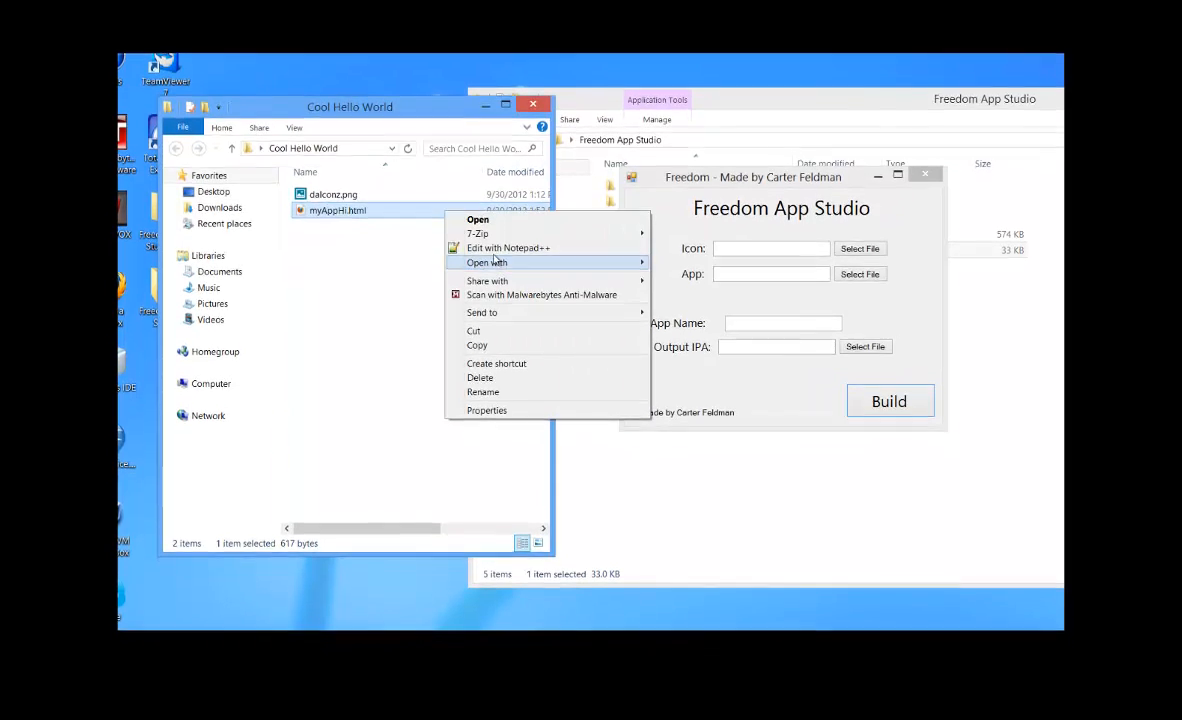
pyautogui.click(502, 257)
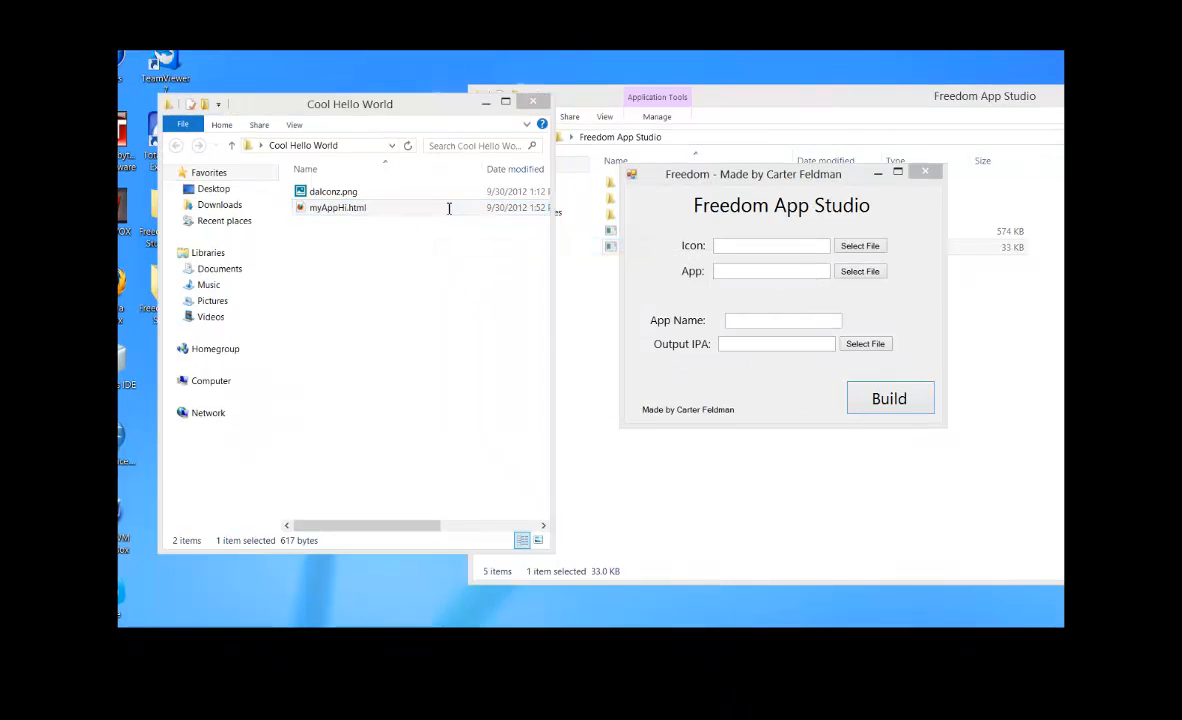
pyautogui.press('Home')
pyautogui.press('Return')
pyautogui.press('Up')
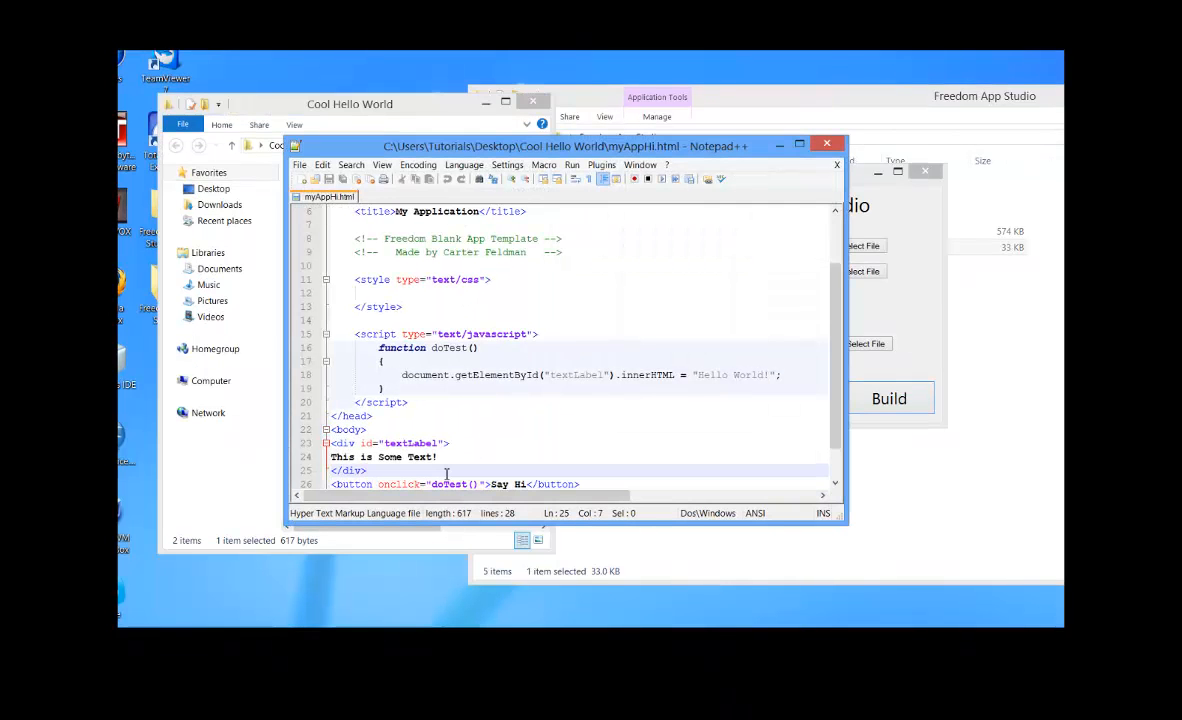
pyautogui.write('<br /><')
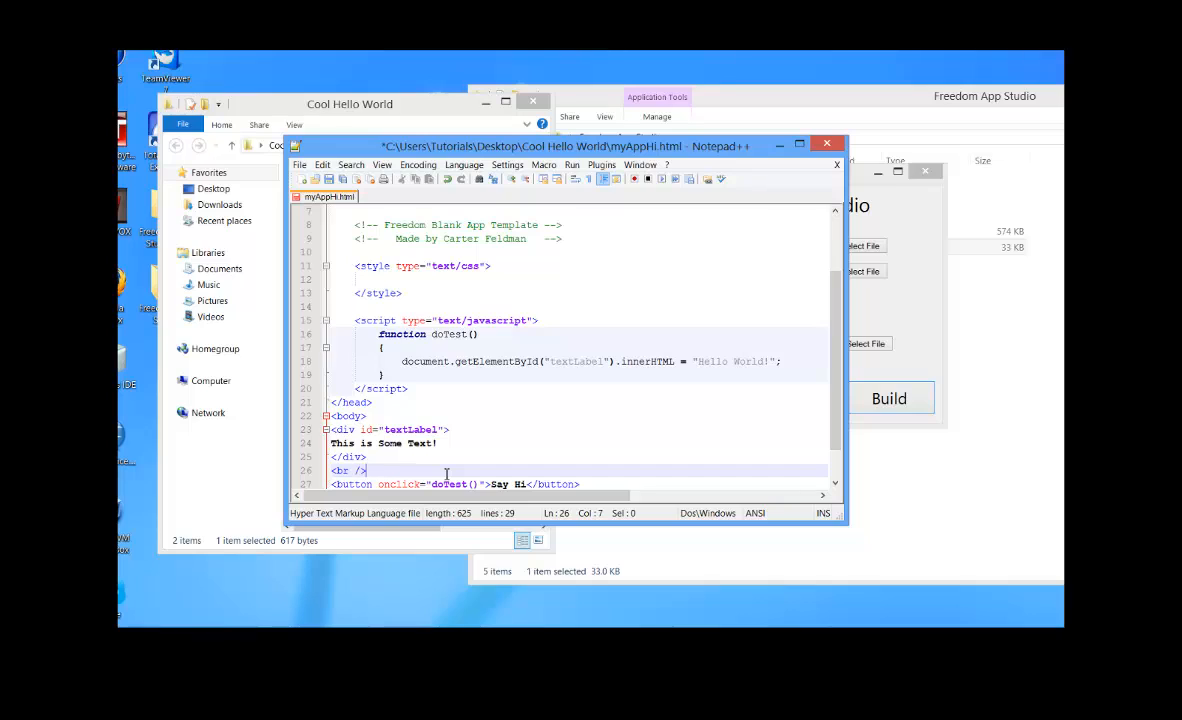
pyautogui.write('br />')
pyautogui.hotkey('ctrl', 's')
pyautogui.click(826, 146)
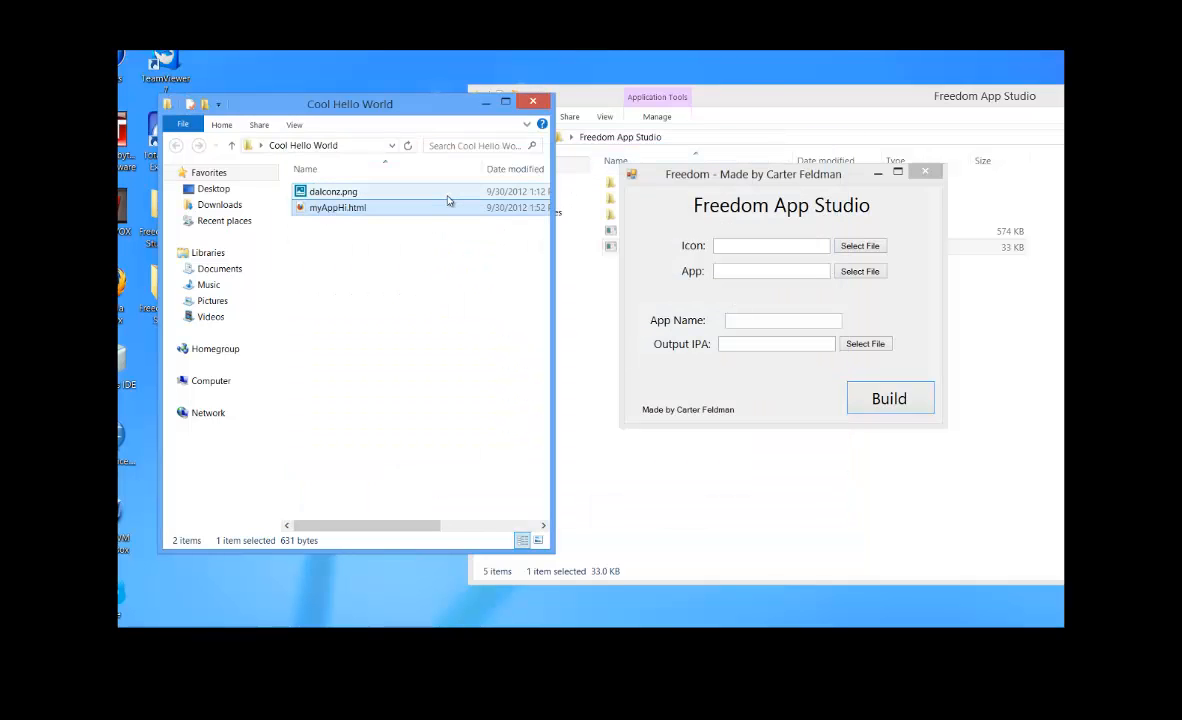
# - Open dalconz.png in Paint, erase the red F and bucket-fill the icon brown
pyautogui.rightClick(413, 191)
pyautogui.click(478, 233)
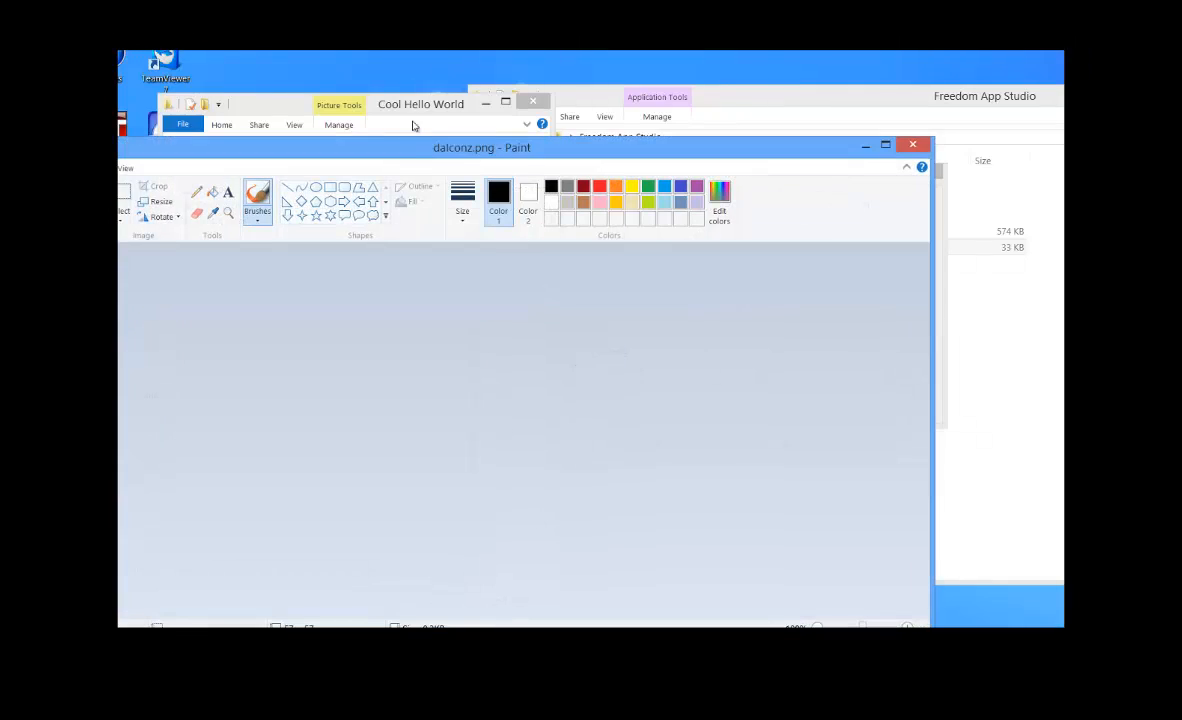
pyautogui.moveTo(415, 147); pyautogui.dragTo(647, 137)
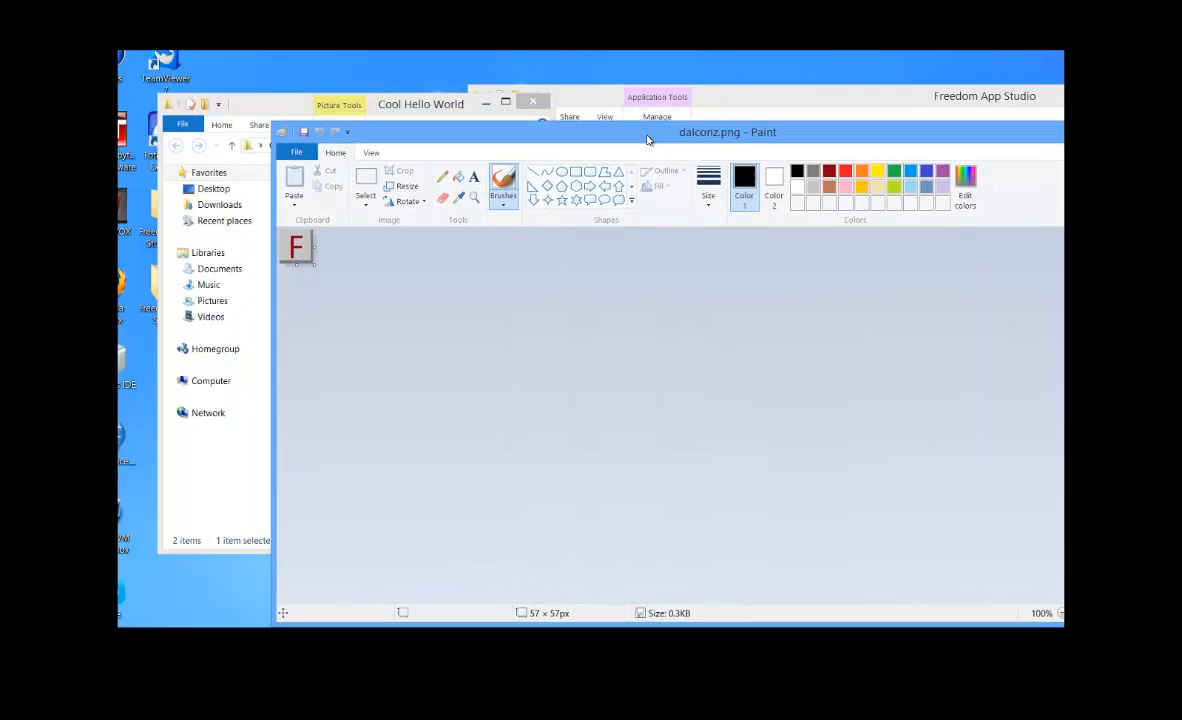
pyautogui.press('Delete')
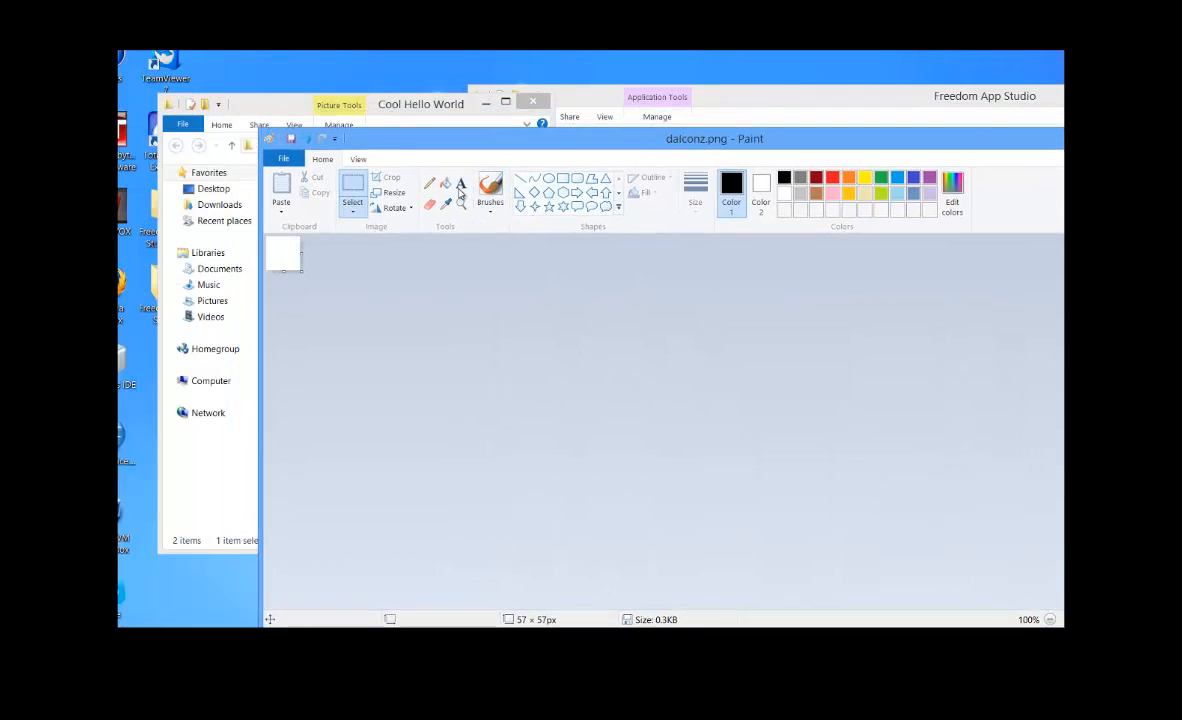
pyautogui.click(447, 186)
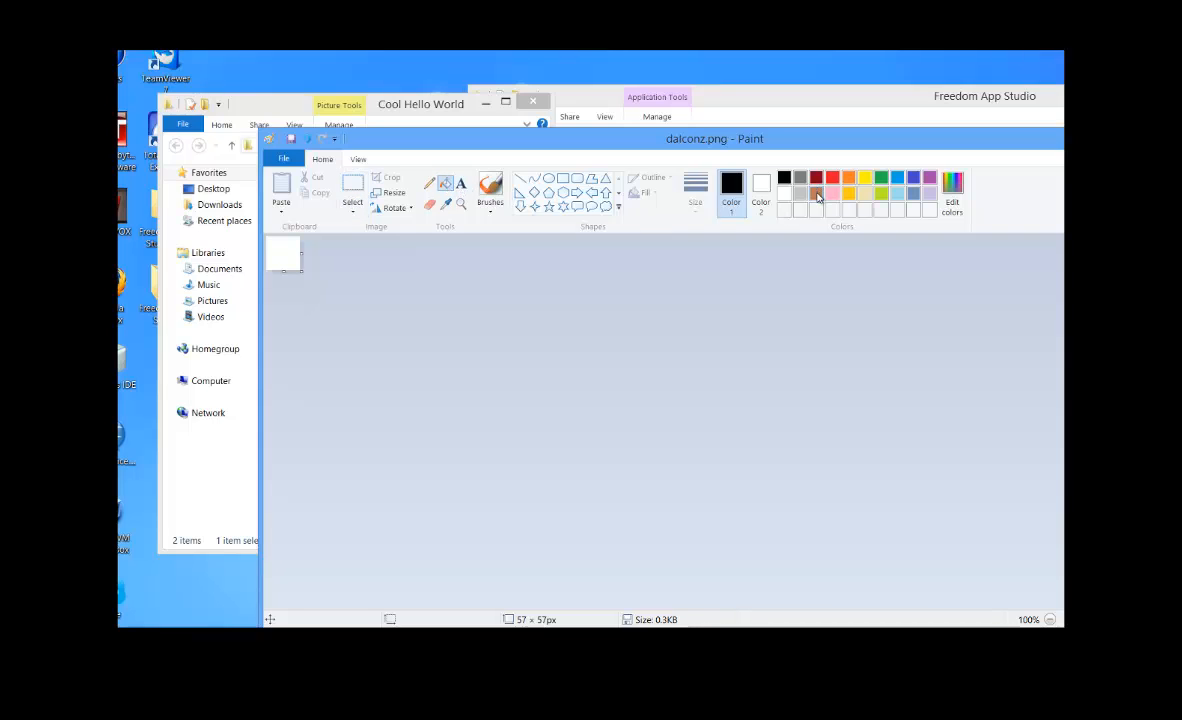
pyautogui.click(818, 196)
pyautogui.click(285, 255)
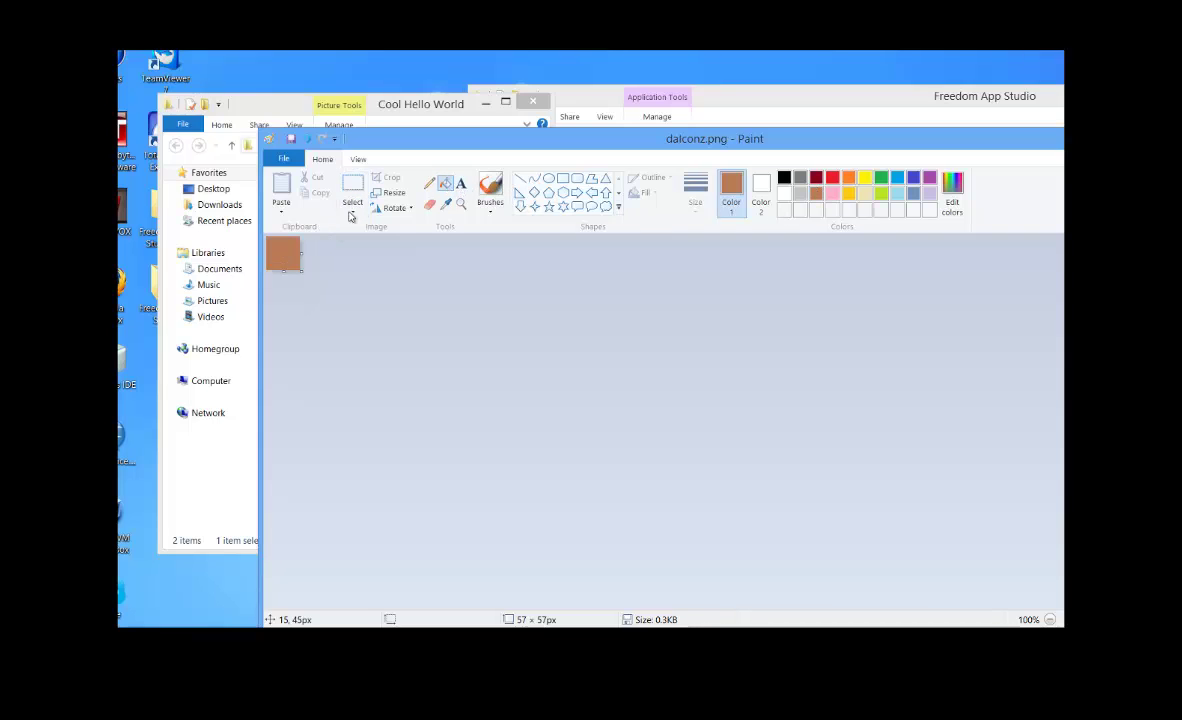
# - Add an orange letter C onto the icon with the Text tool
pyautogui.click(460, 184)
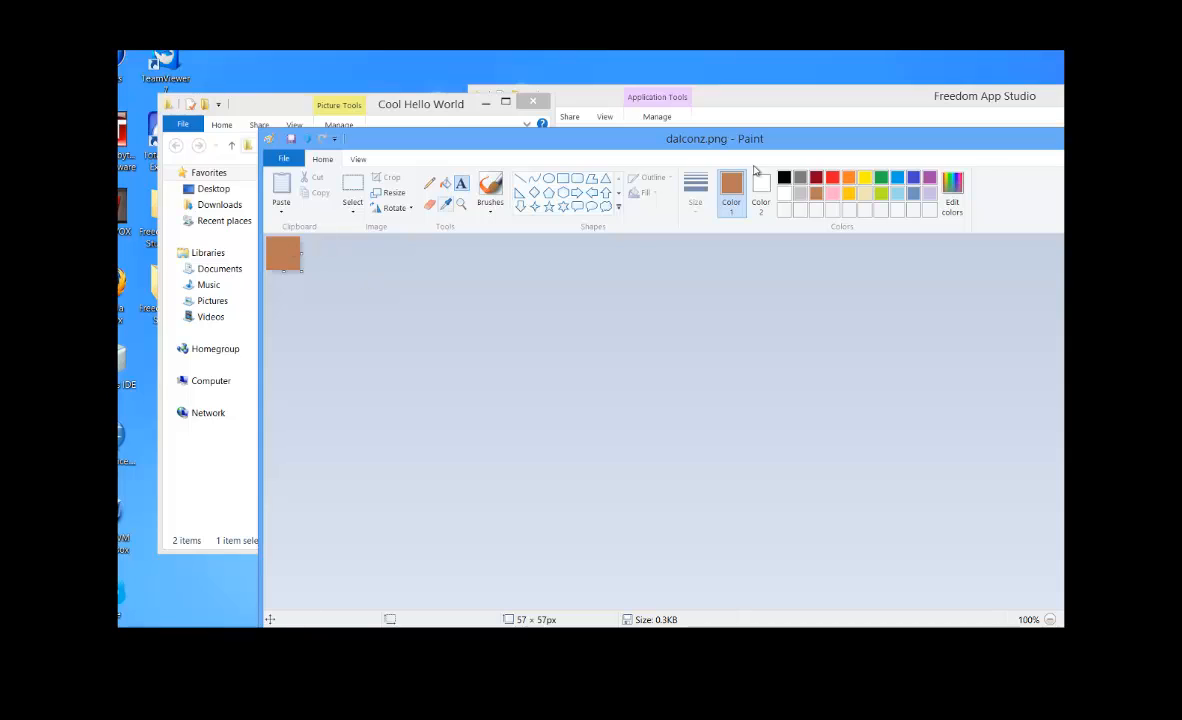
pyautogui.click(849, 182)
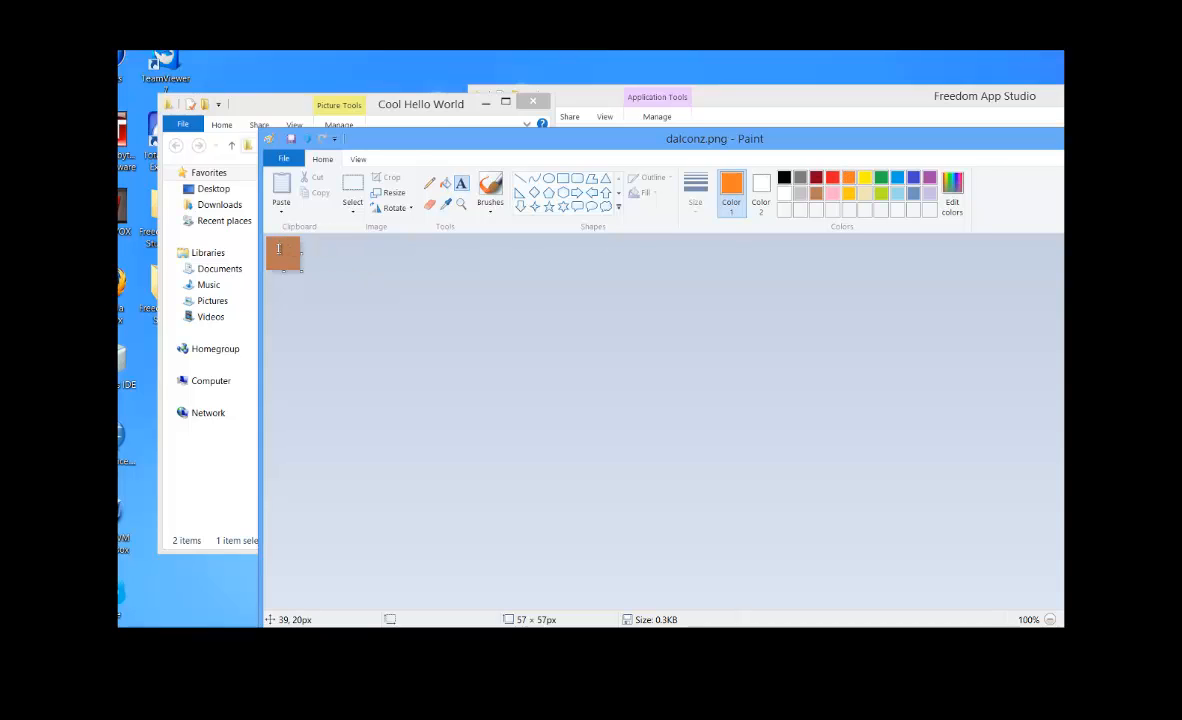
pyautogui.click(288, 252)
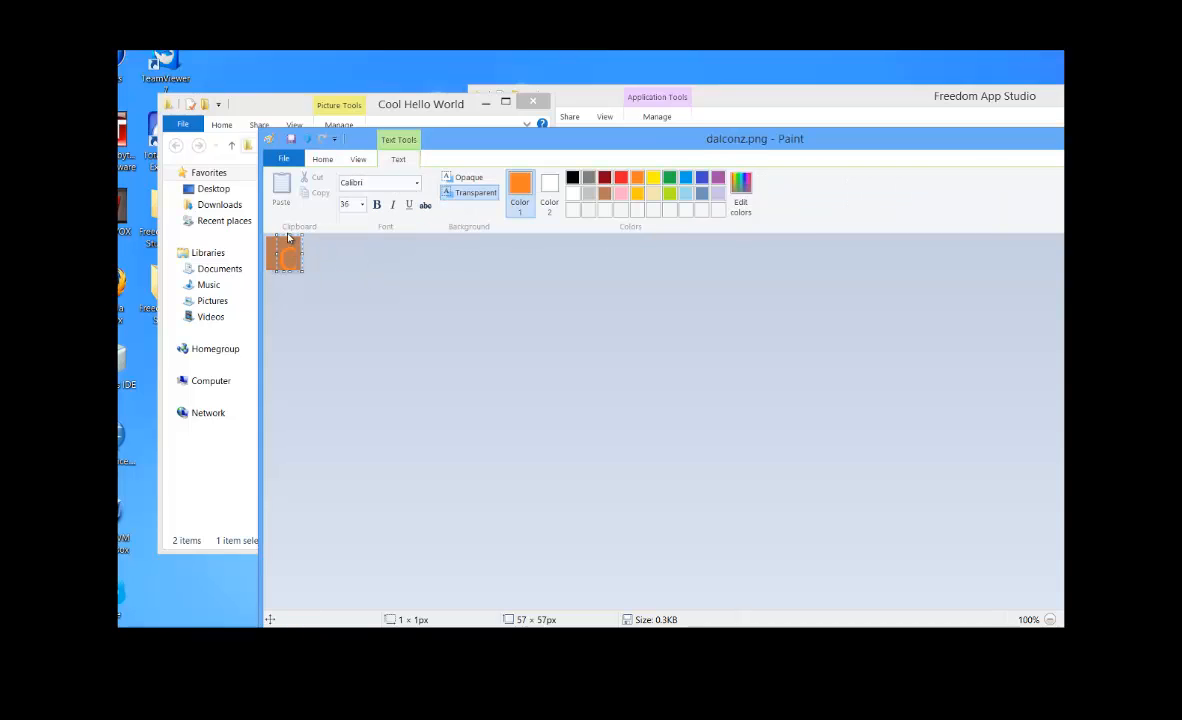
pyautogui.write('C')
pyautogui.moveTo(274, 254); pyautogui.dragTo(272, 258)
pyautogui.click(318, 159)
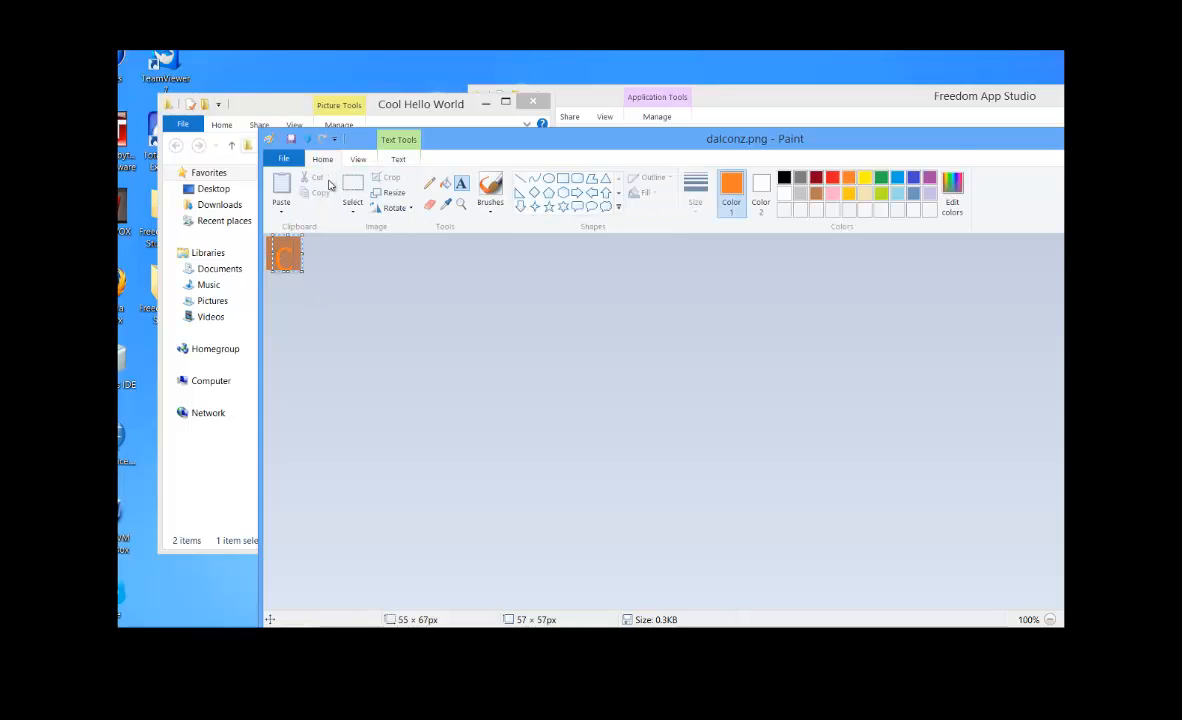
# - Recentre the letter C on the icon and refill the leftover gaps brown
pyautogui.moveTo(270, 244); pyautogui.dragTo(296, 268)
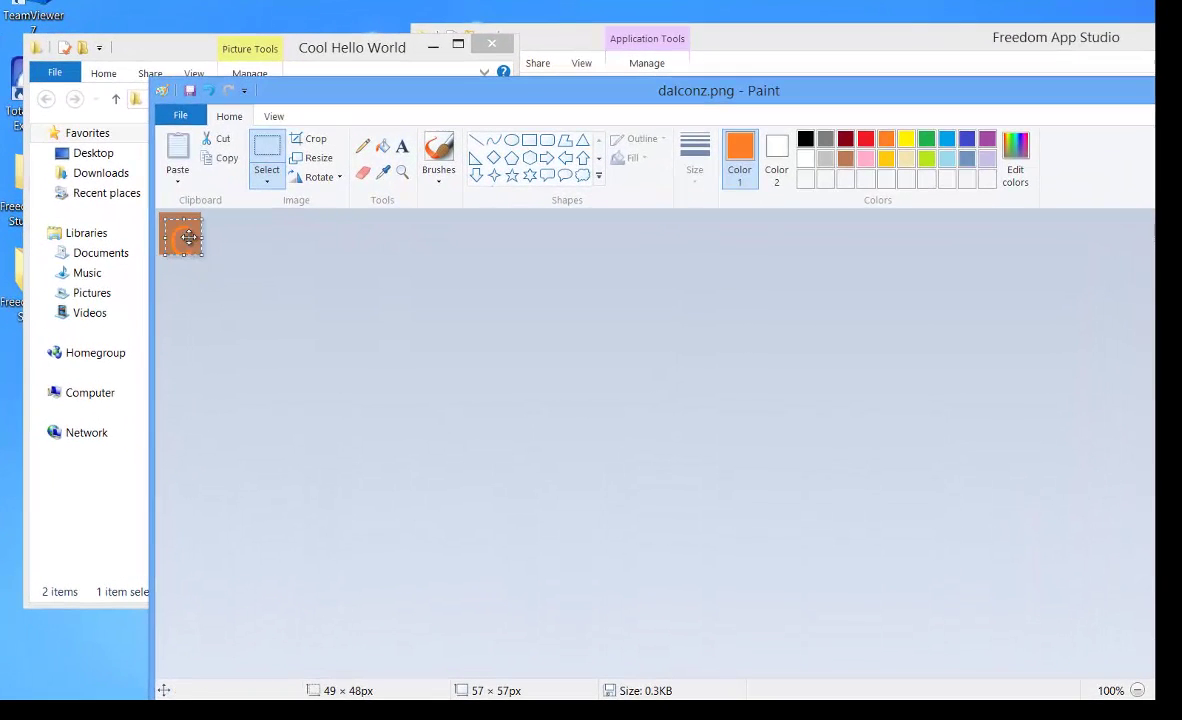
pyautogui.moveTo(188, 237); pyautogui.dragTo(180, 230)
pyautogui.click(399, 254)
pyautogui.click(382, 147)
pyautogui.click(846, 158)
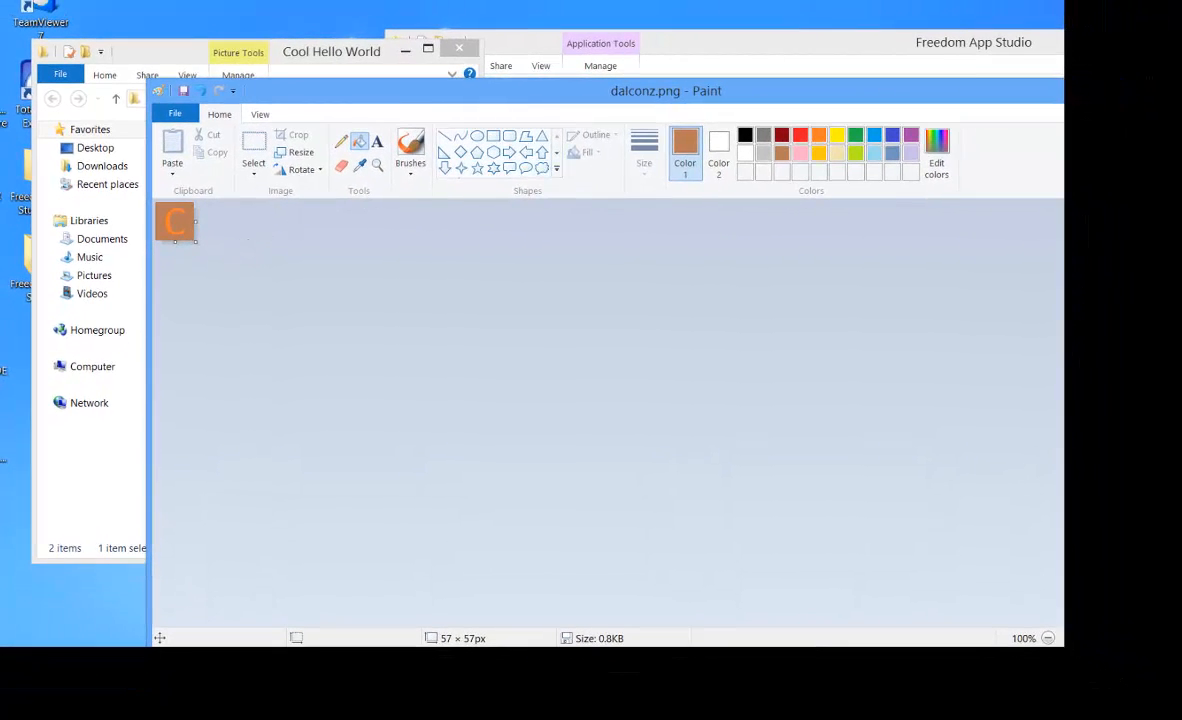
# - Close Paint and set the builder's Icon field to dalconz.png from Cool Hello World
pyautogui.click(462, 87)
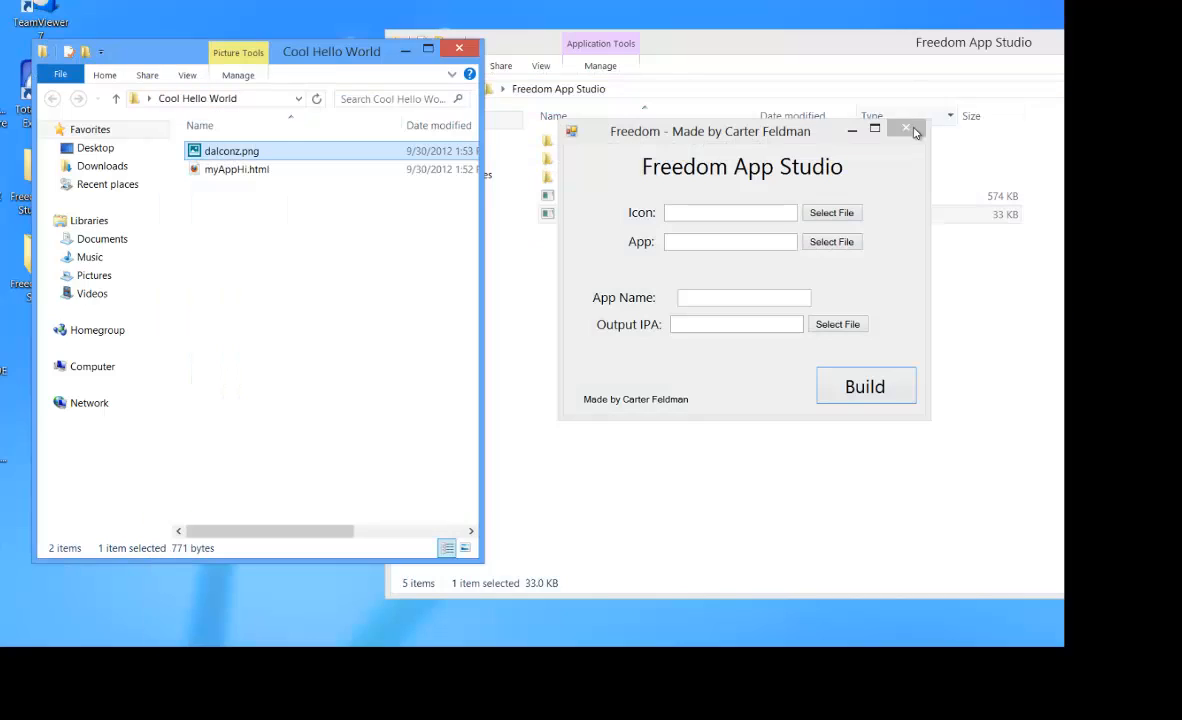
pyautogui.click(769, 168)
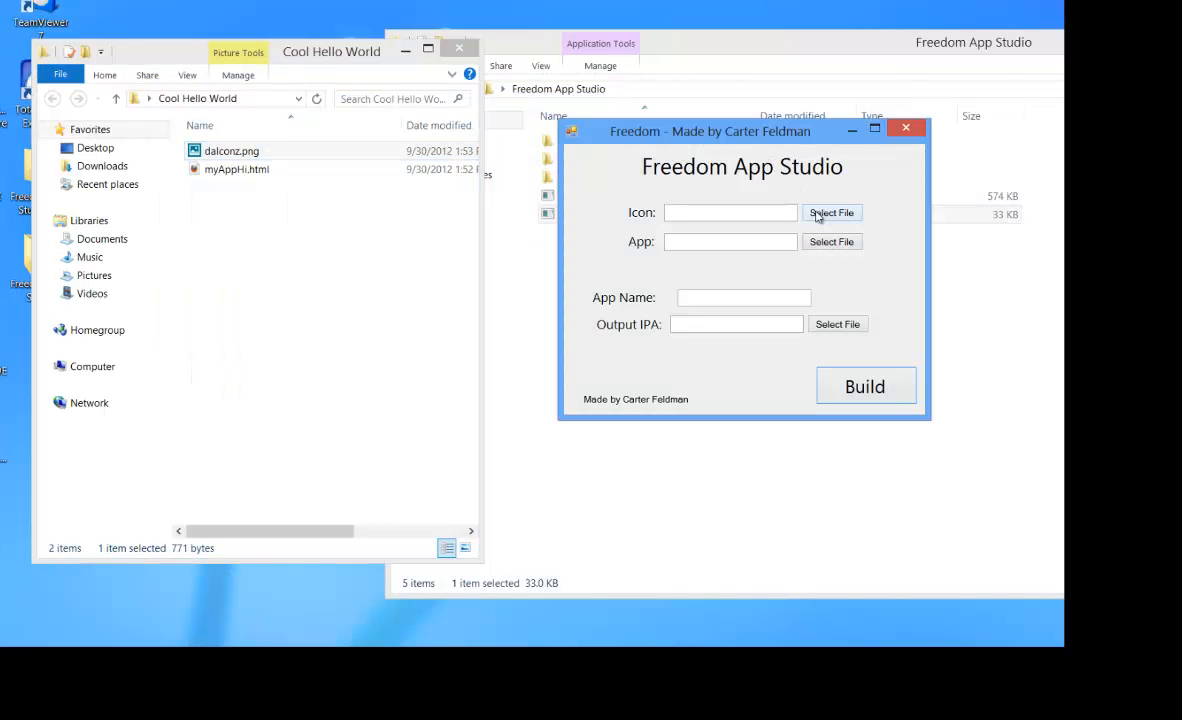
pyautogui.click(830, 212)
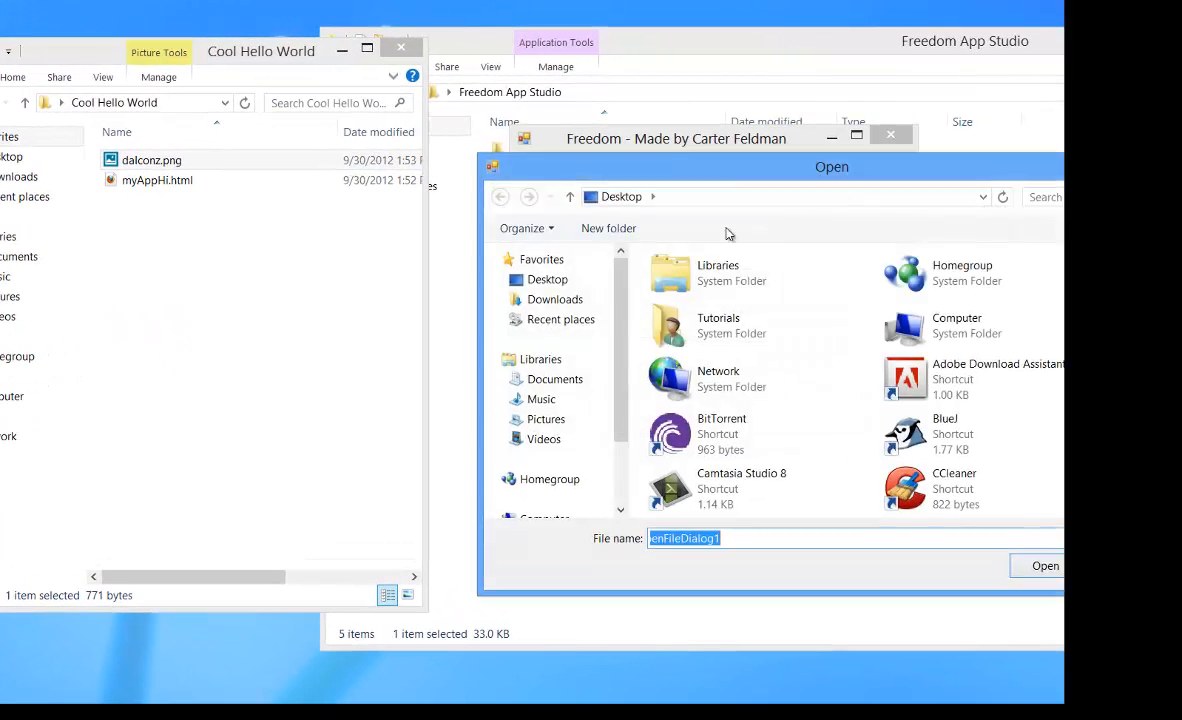
pyautogui.scroll(-4, 830, 380)
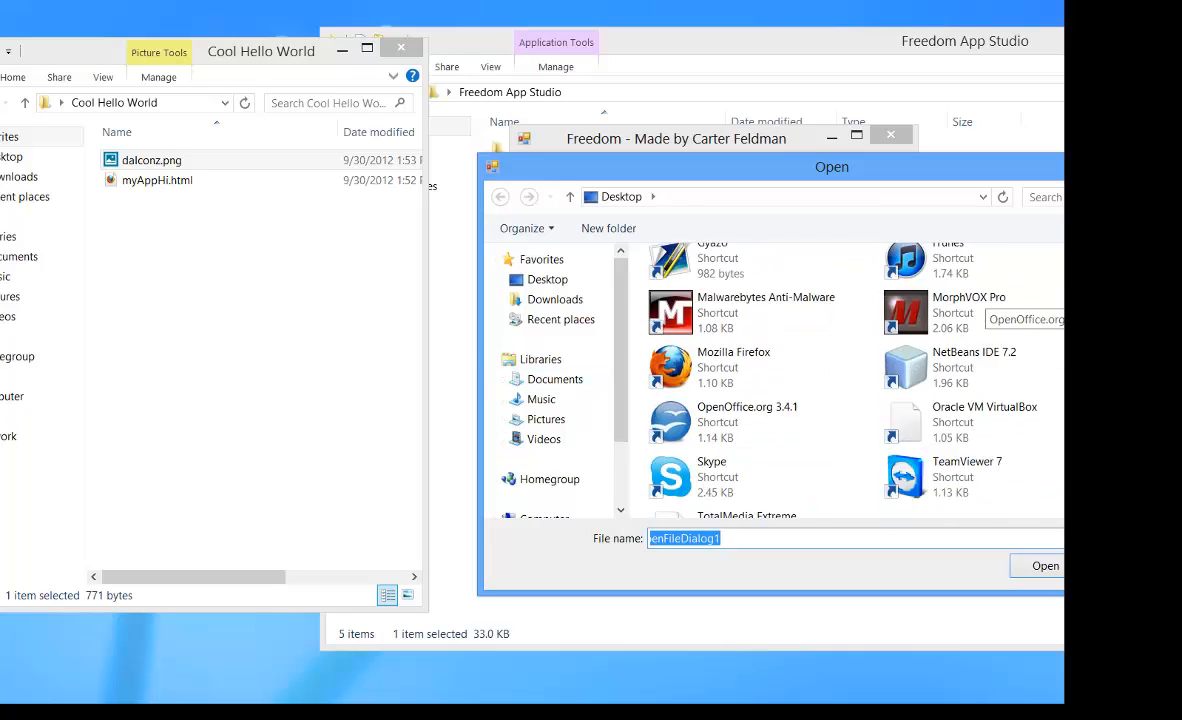
pyautogui.scroll(-4, 830, 380)
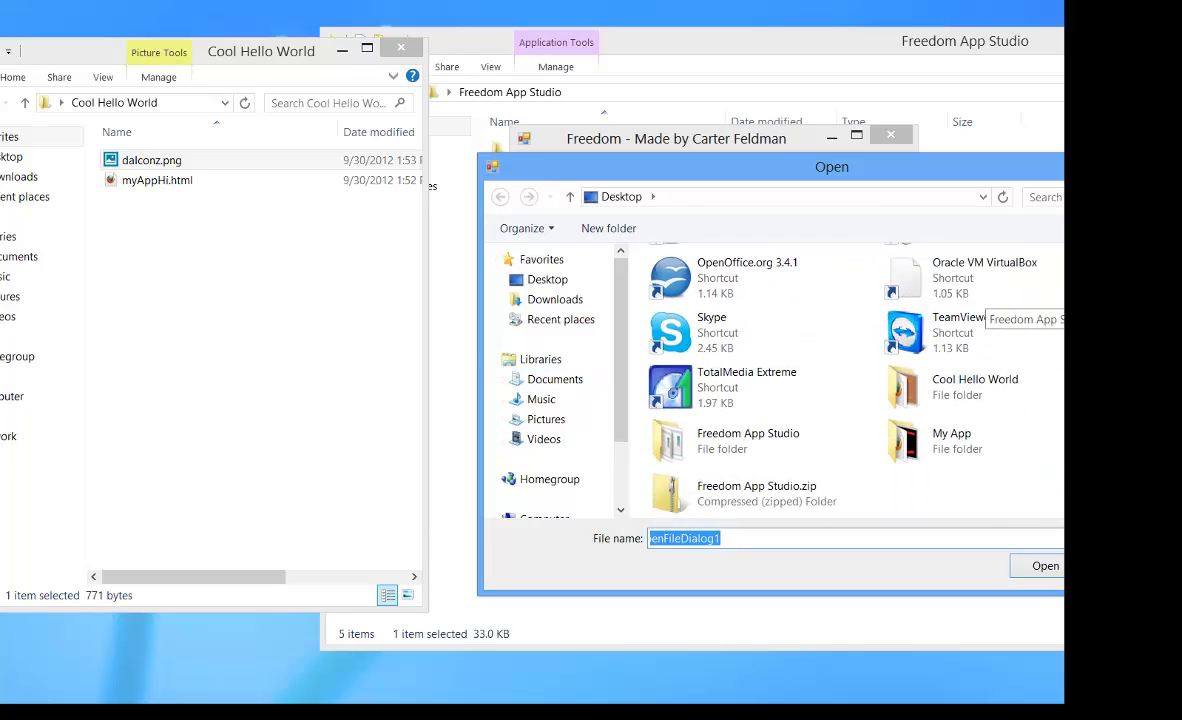
pyautogui.doubleClick(947, 399)
pyautogui.click(758, 306)
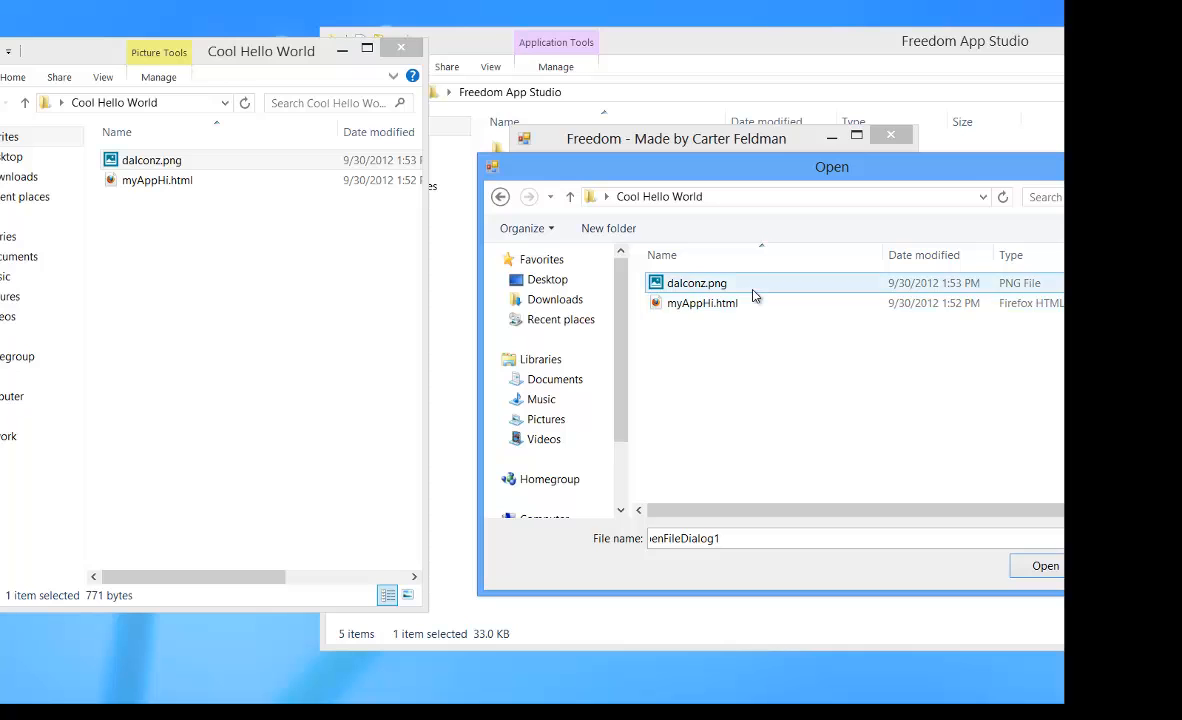
pyautogui.doubleClick(752, 284)
# - Set the App field to myAppHi.html as the app's HTML content
pyautogui.click(808, 260)
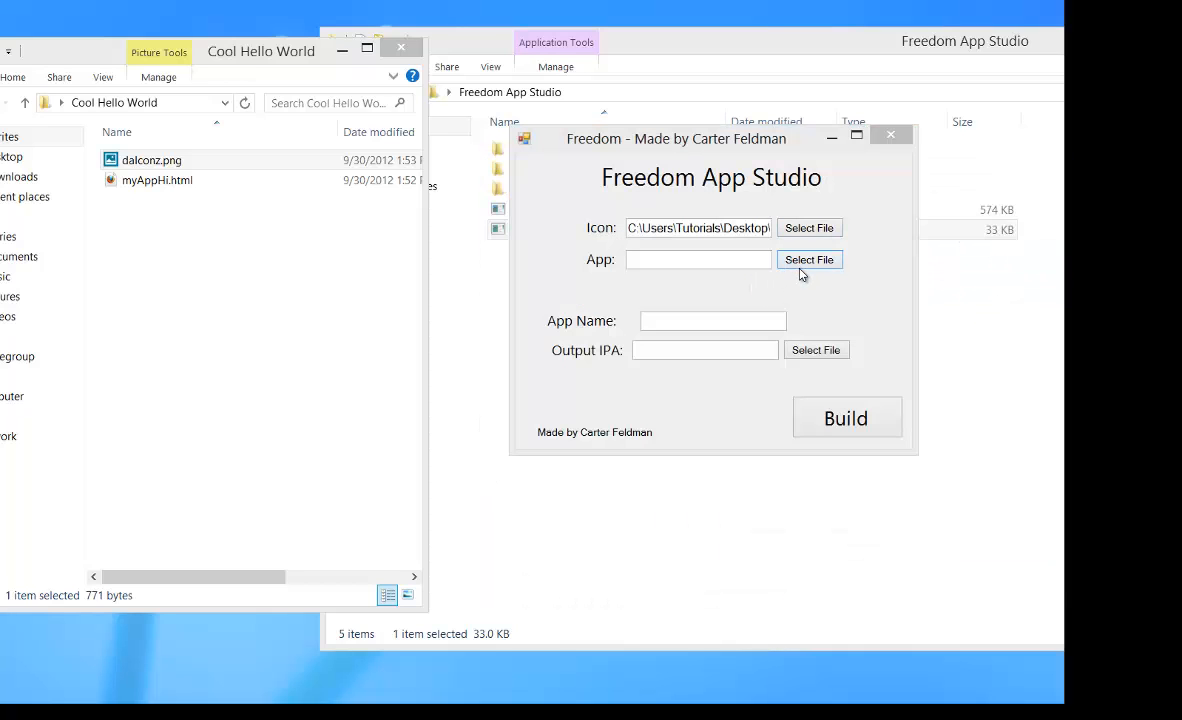
pyautogui.click(702, 303)
pyautogui.doubleClick(702, 303)
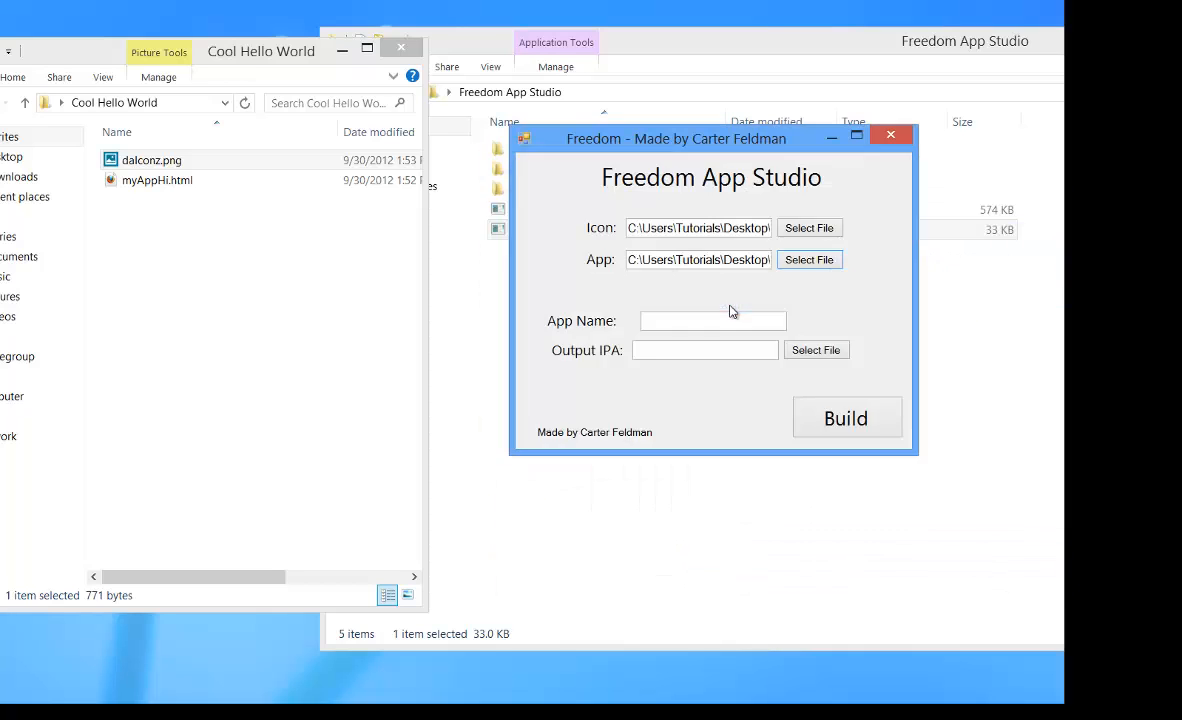
# - Replace the App Name with 'Carters App'
pyautogui.click(702, 327)
pyautogui.hotkey('ctrl', 'a')
pyautogui.write('Carte')
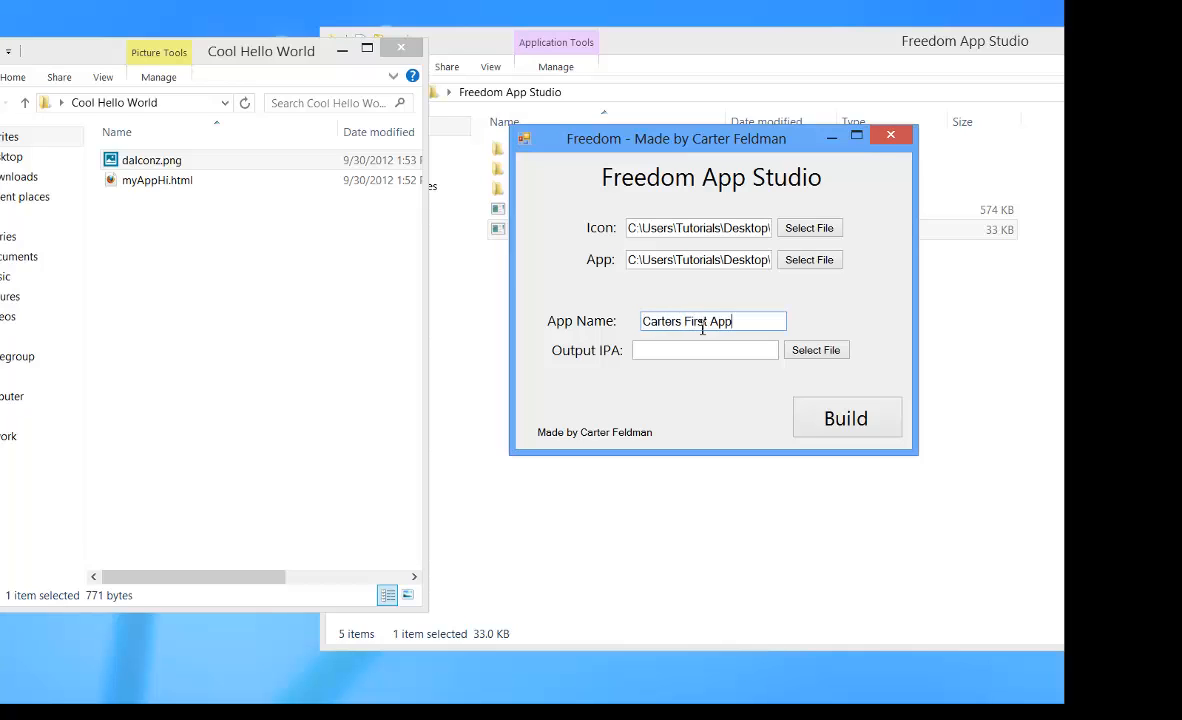
pyautogui.hotkey('ctrl', 'a')
pyautogui.write('C')
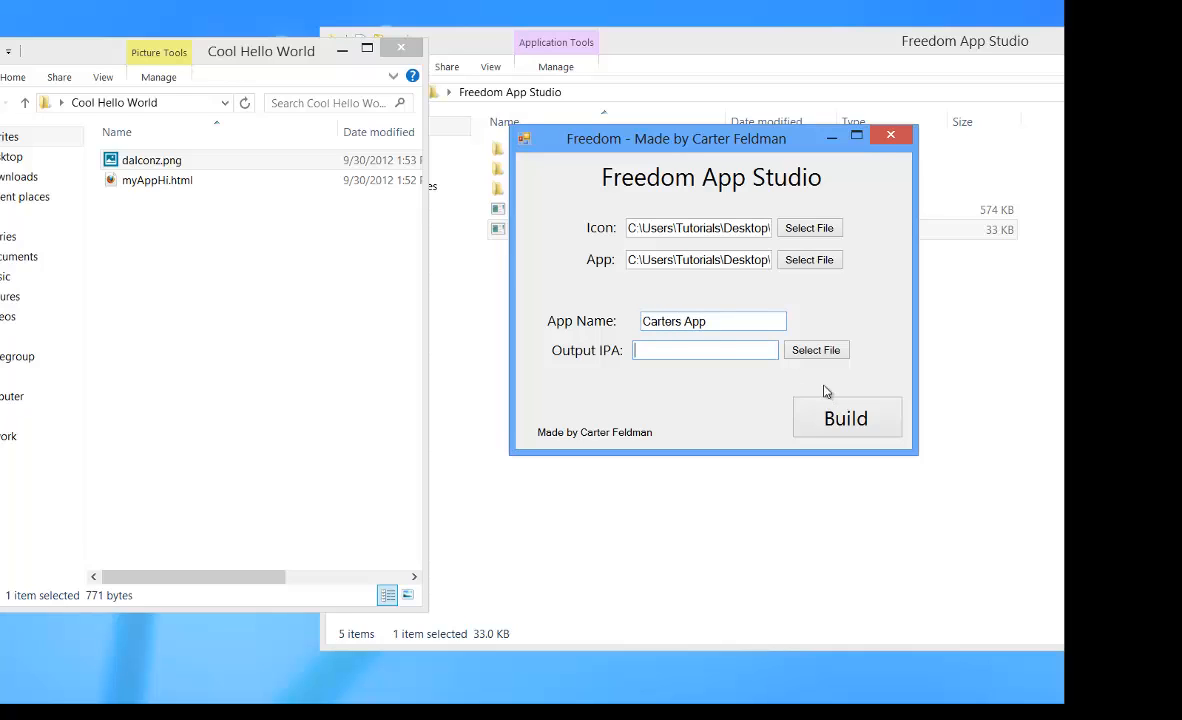
# - Set the output IPA to outputHiWorldApp.ipa in the Cool Hello World folder
pyautogui.click(816, 350)
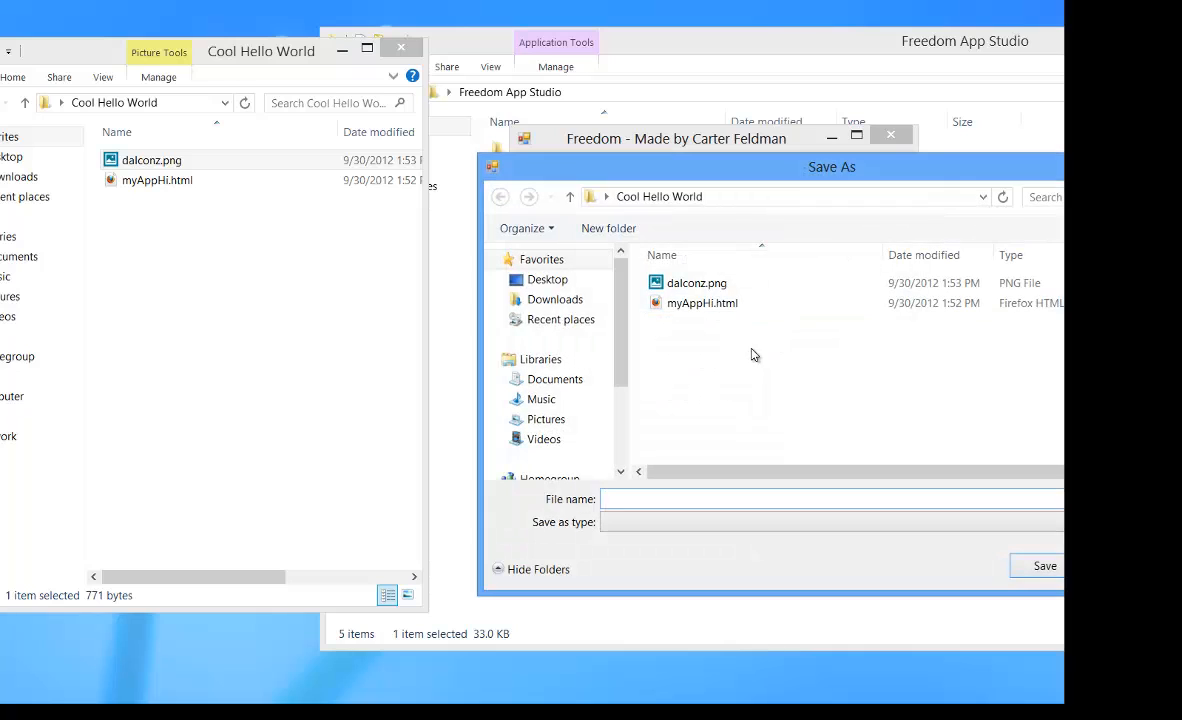
pyautogui.write('outputM')
pyautogui.press('BackSpace')
pyautogui.write('HiWorldApp.ip')
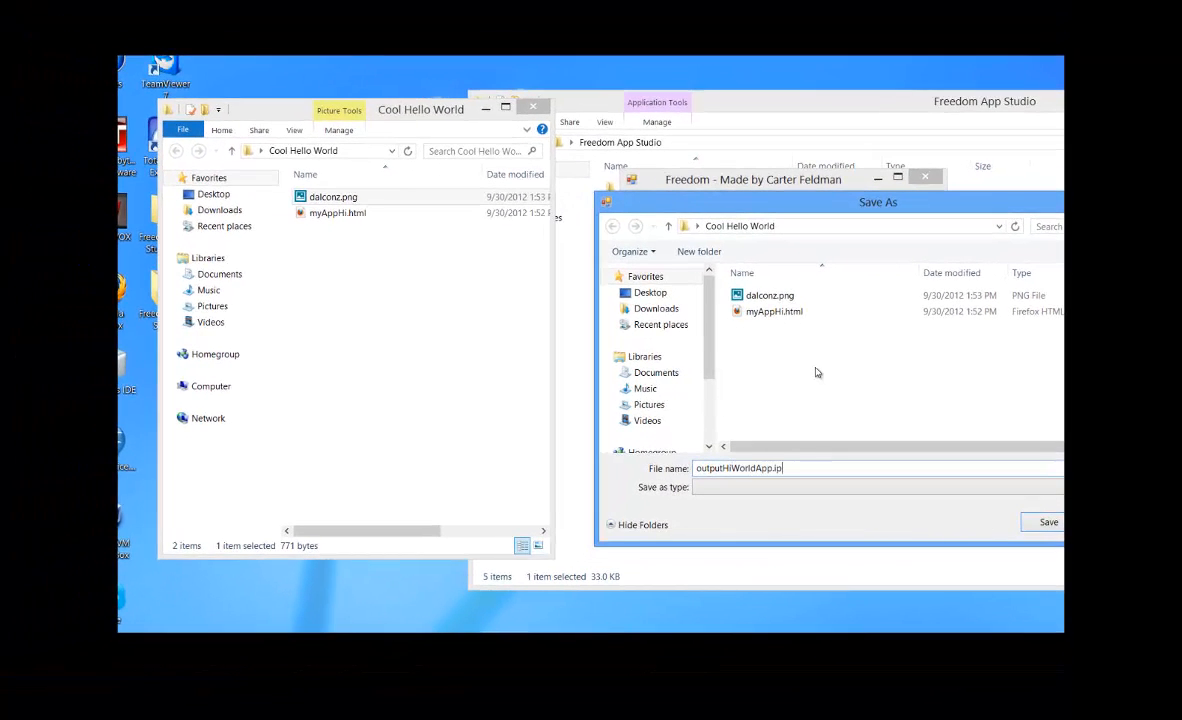
pyautogui.press('Return')
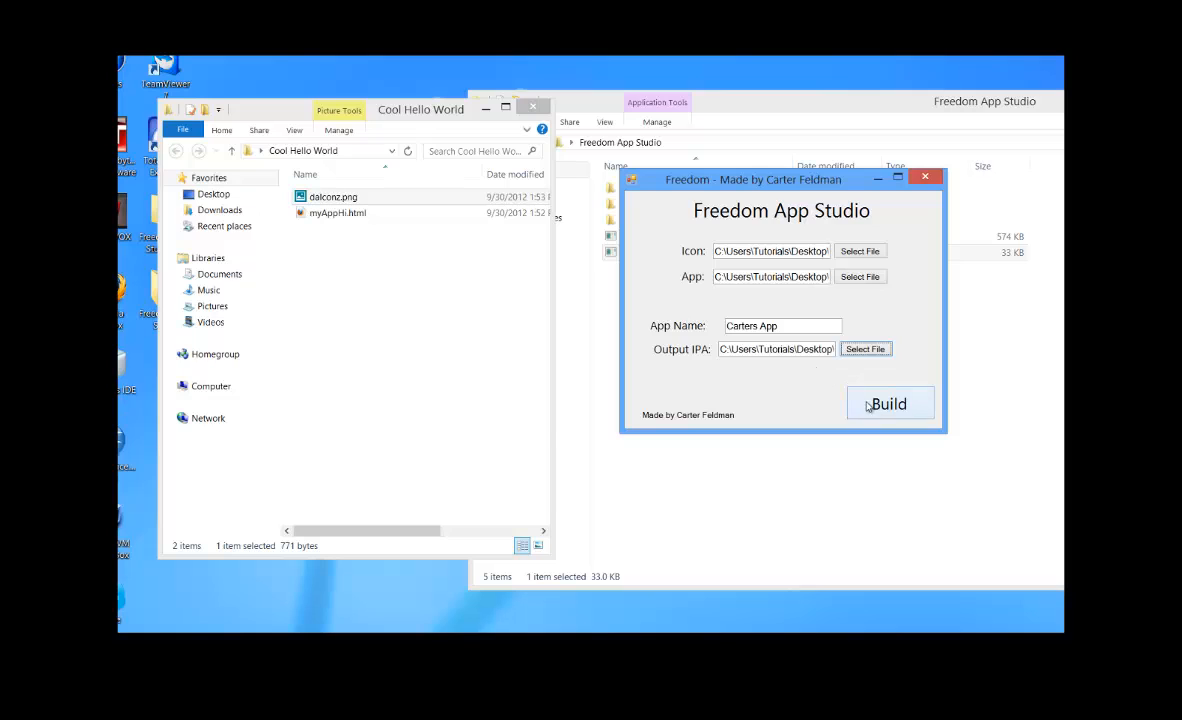
# - Build the IPA and acknowledge the 'Done! IPA Created' message
pyautogui.click(868, 406)
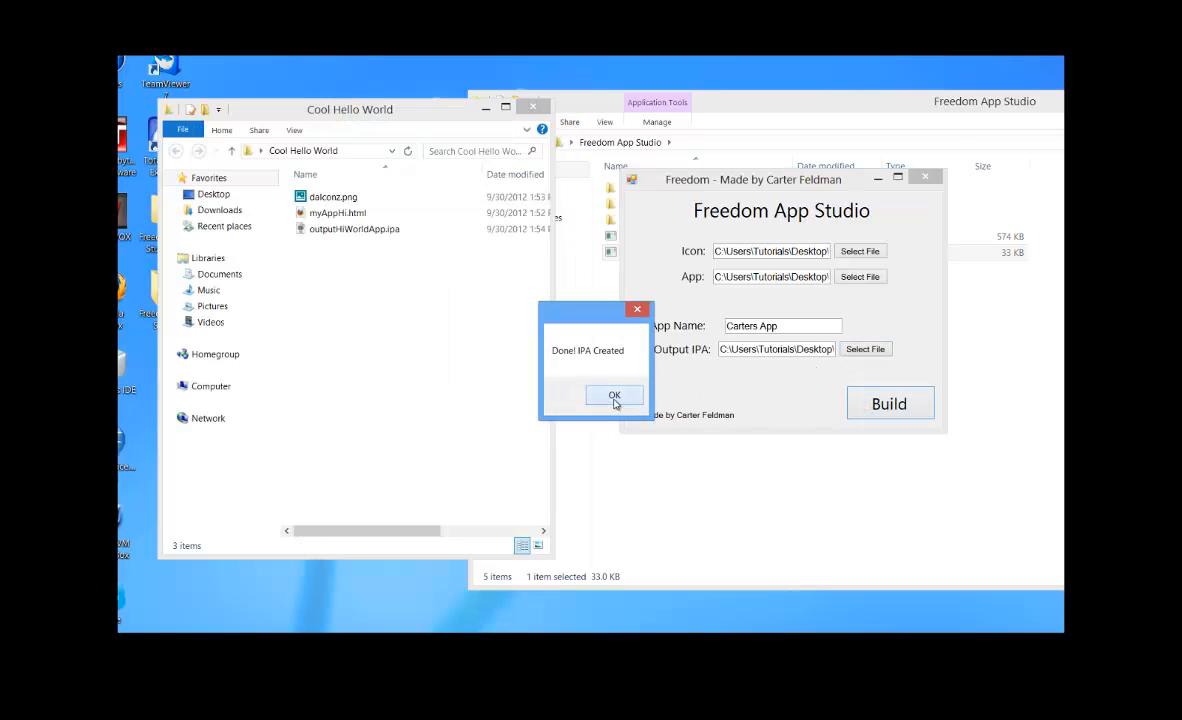
pyautogui.click(615, 397)
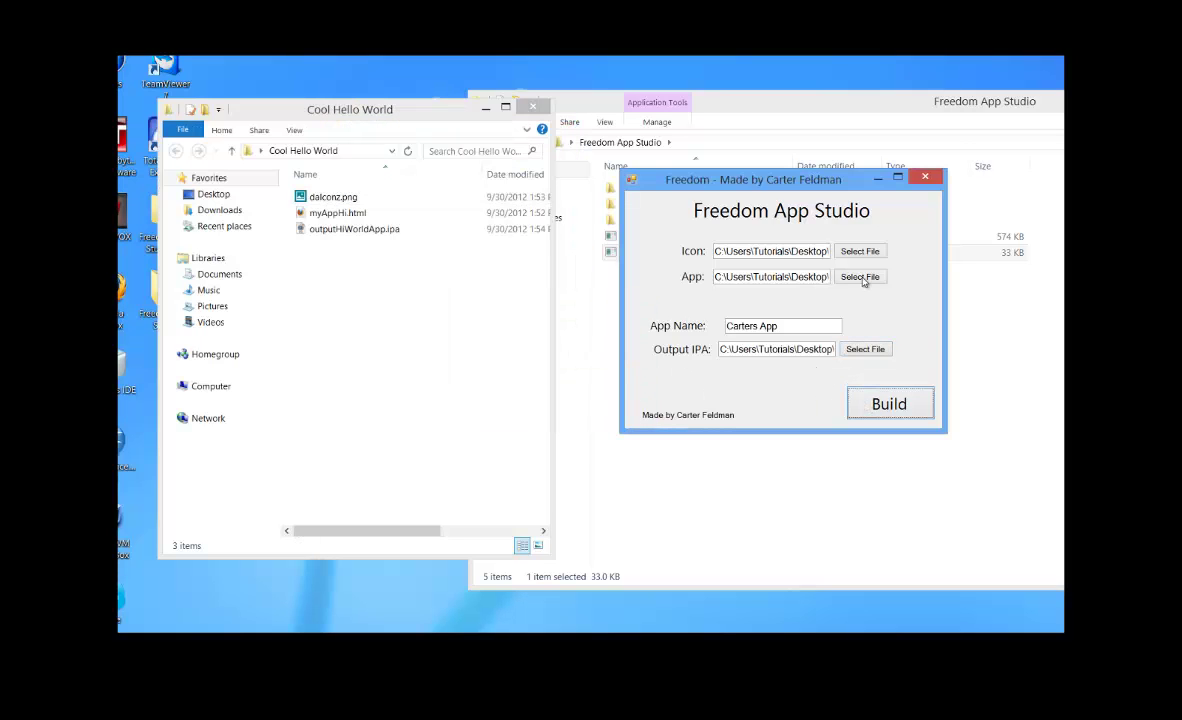
# - Import outputHiWorldApp.ipa into the iTunes app library and view it among the apps
pyautogui.click(926, 180)
pyautogui.click(354, 229)
pyautogui.doubleClick(354, 229)
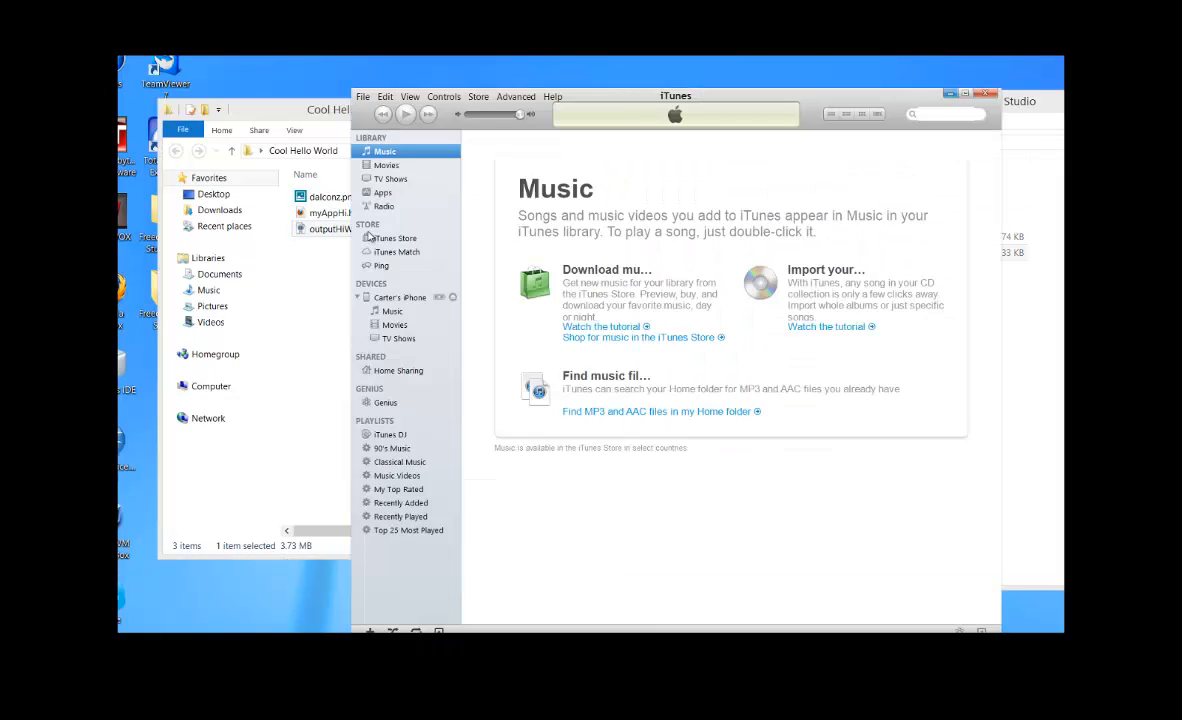
pyautogui.click(382, 193)
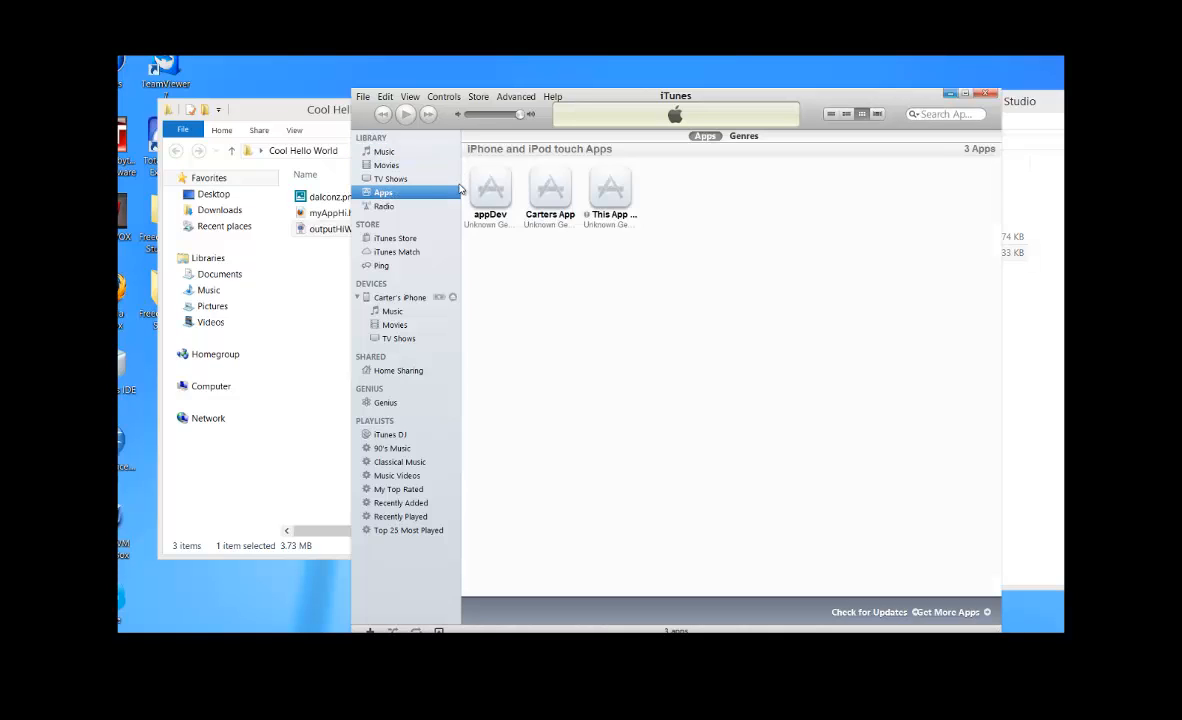
pyautogui.click(608, 192)
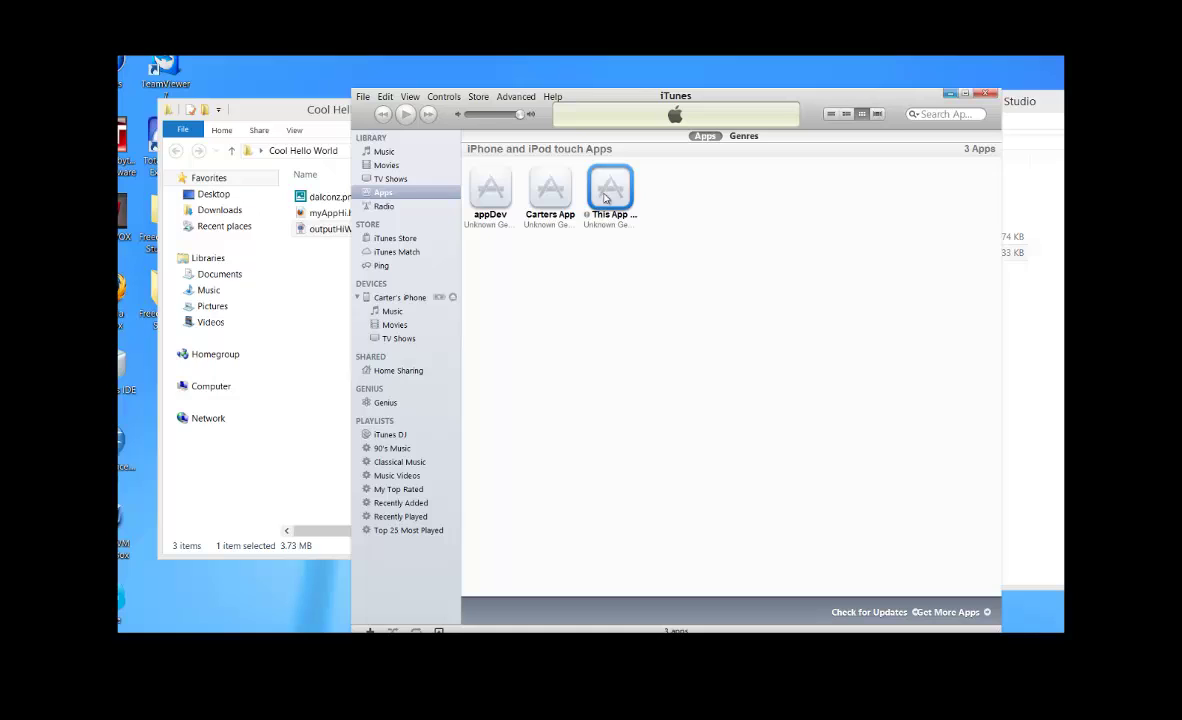
pyautogui.click(401, 298)
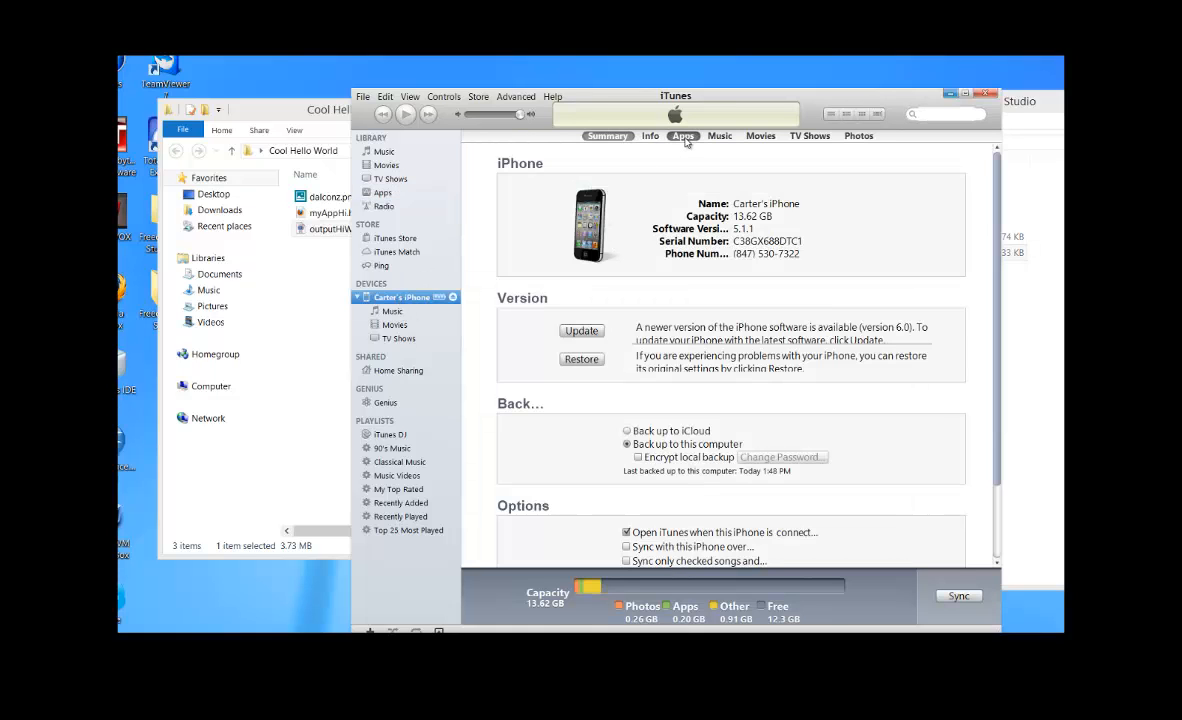
pyautogui.click(684, 136)
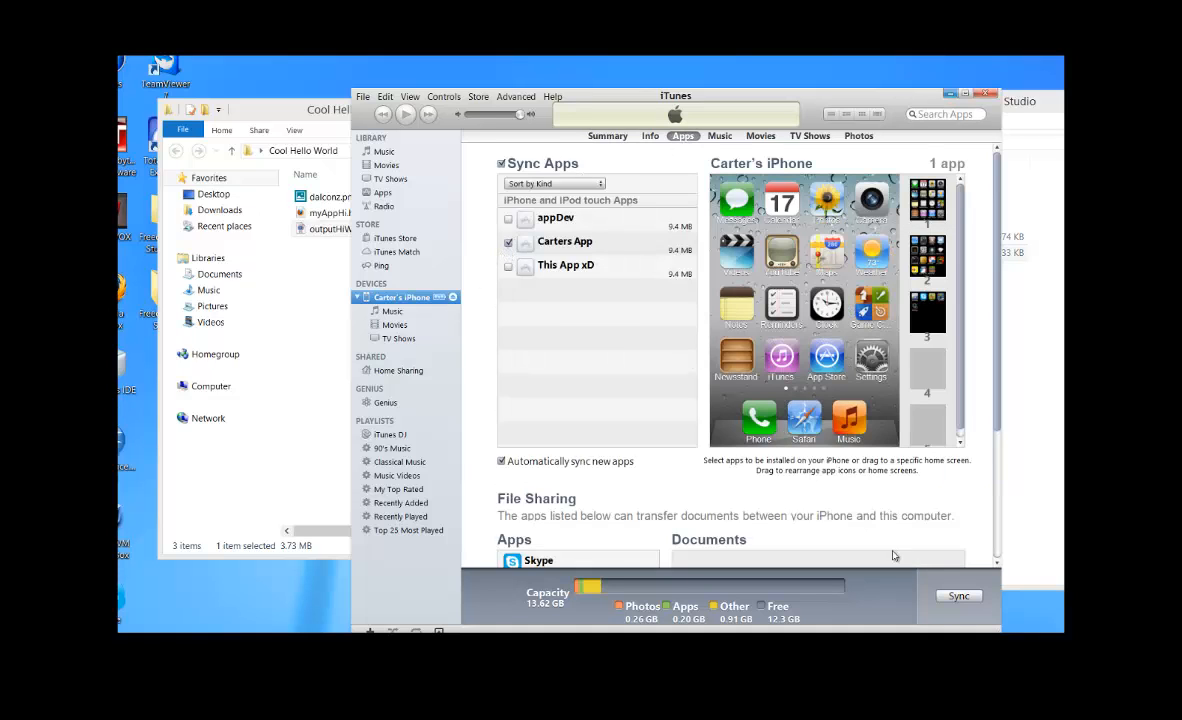
pyautogui.click(960, 597)
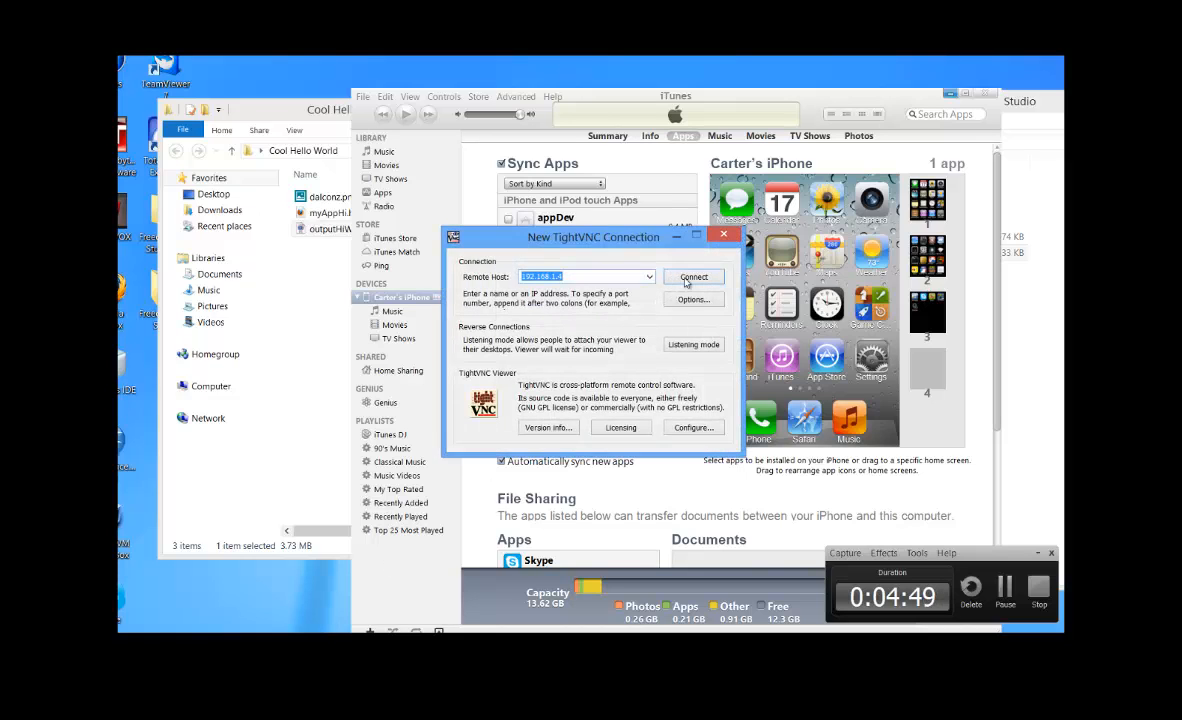
# - Connect to the iPhone via TightVNC and swipe to the home screen page holding Carters App
pyautogui.click(694, 277)
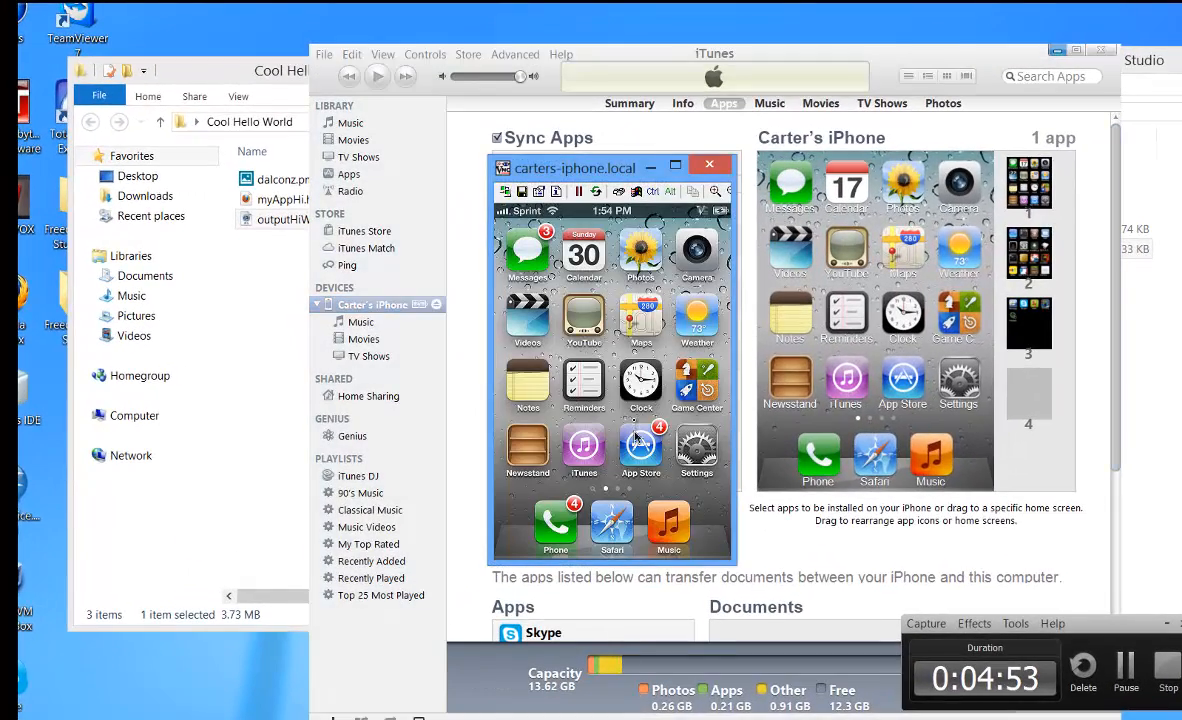
pyautogui.moveTo(520, 330); pyautogui.dragTo(700, 330)
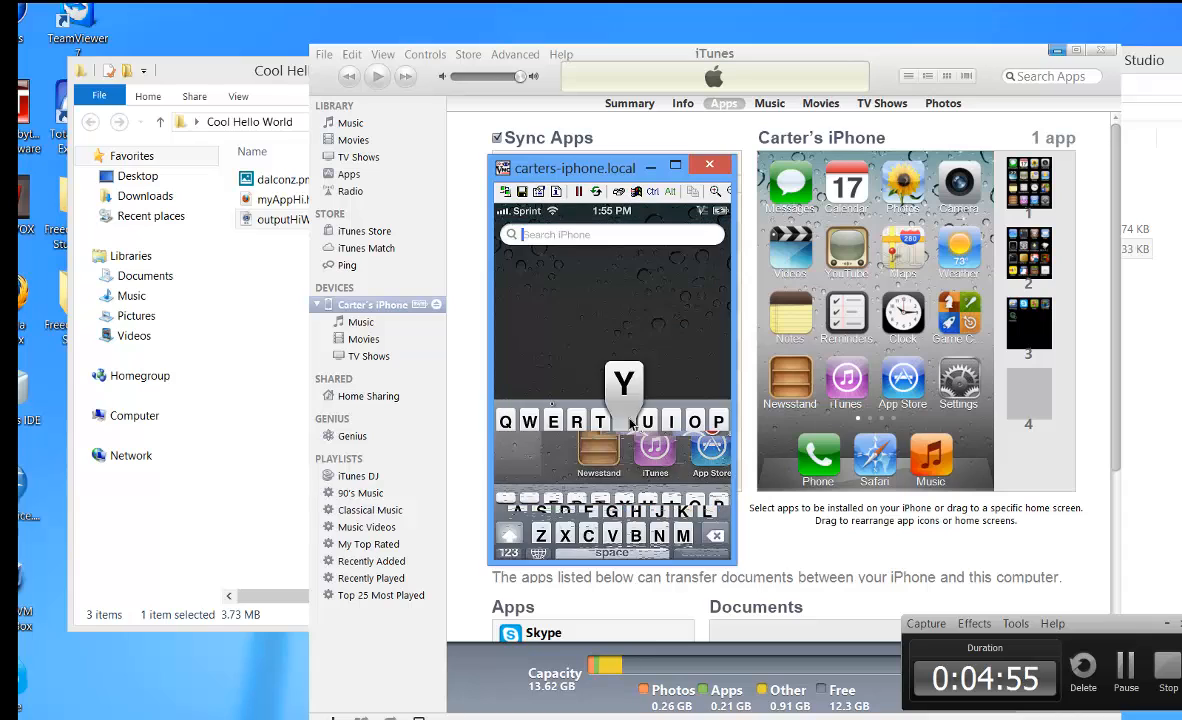
pyautogui.write('R')
pyautogui.click(600, 340)
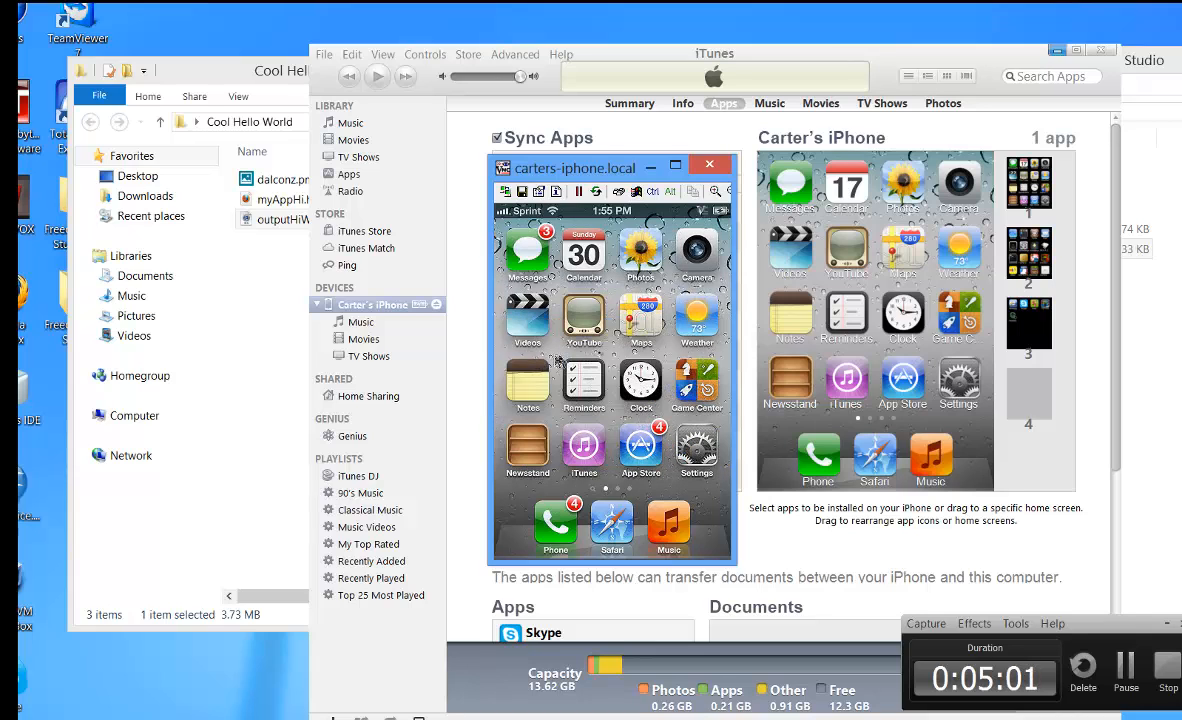
pyautogui.moveTo(565, 335); pyautogui.dragTo(490, 348)
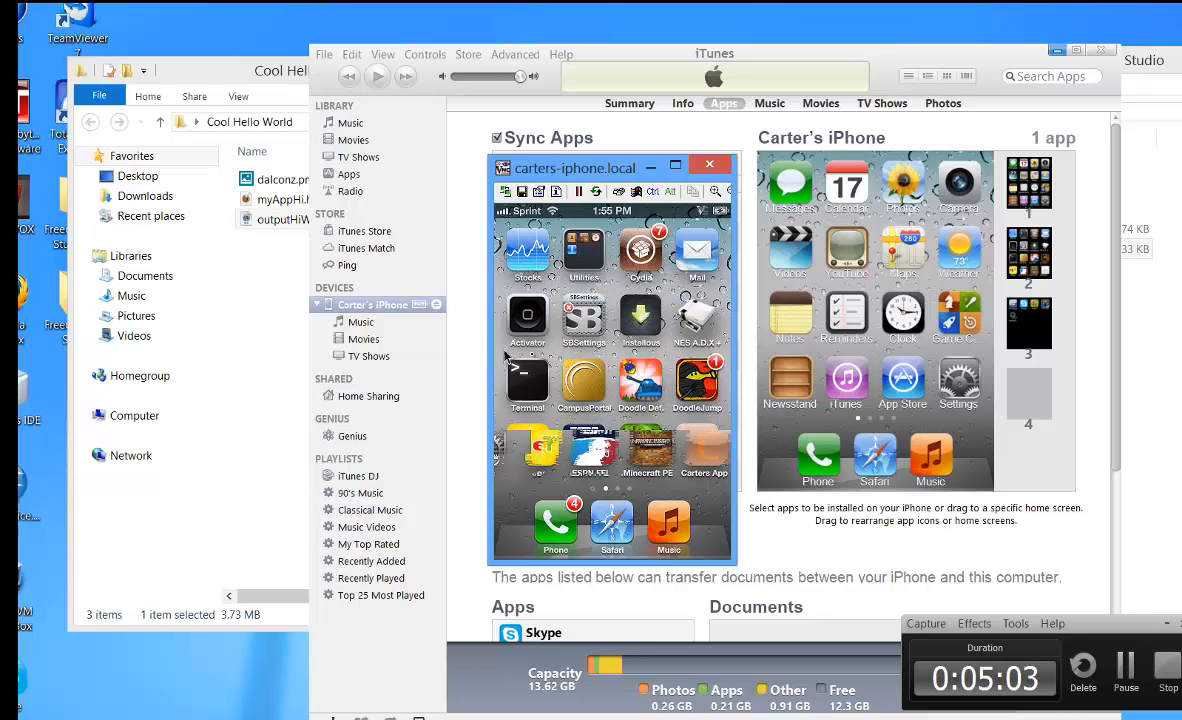
# - Launch Carters App, tap Say Hi to show 'Hello World!', and return home
pyautogui.click(700, 453)
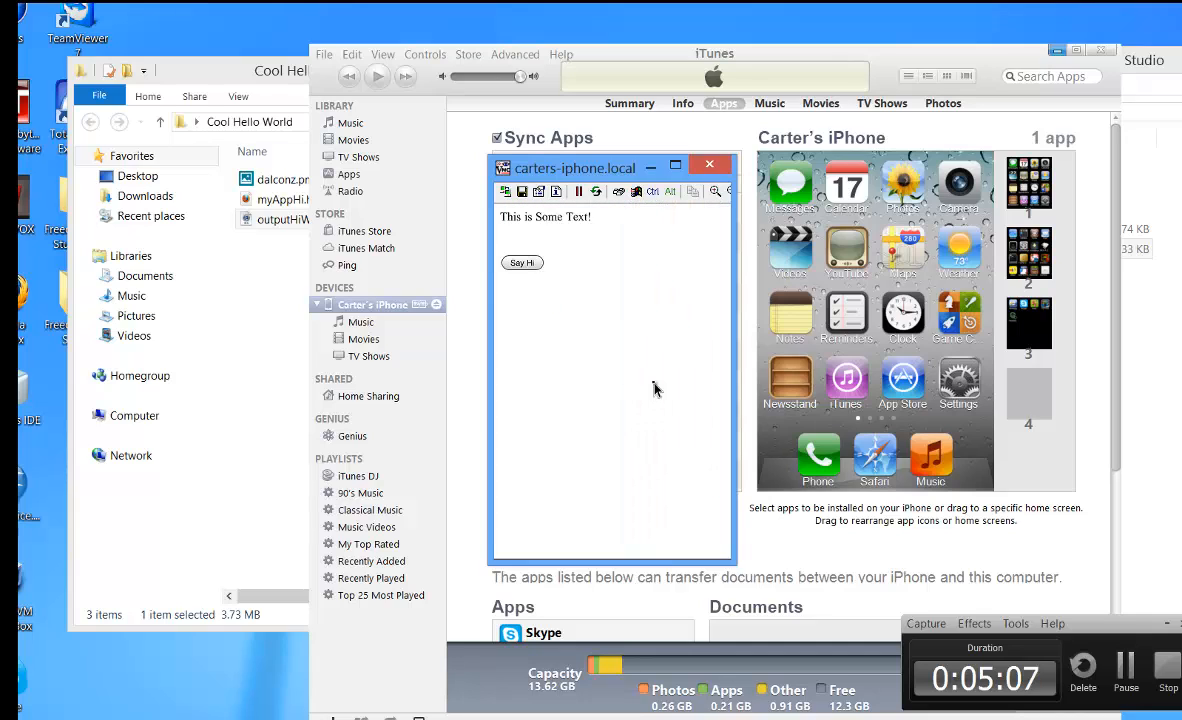
pyautogui.click(522, 263)
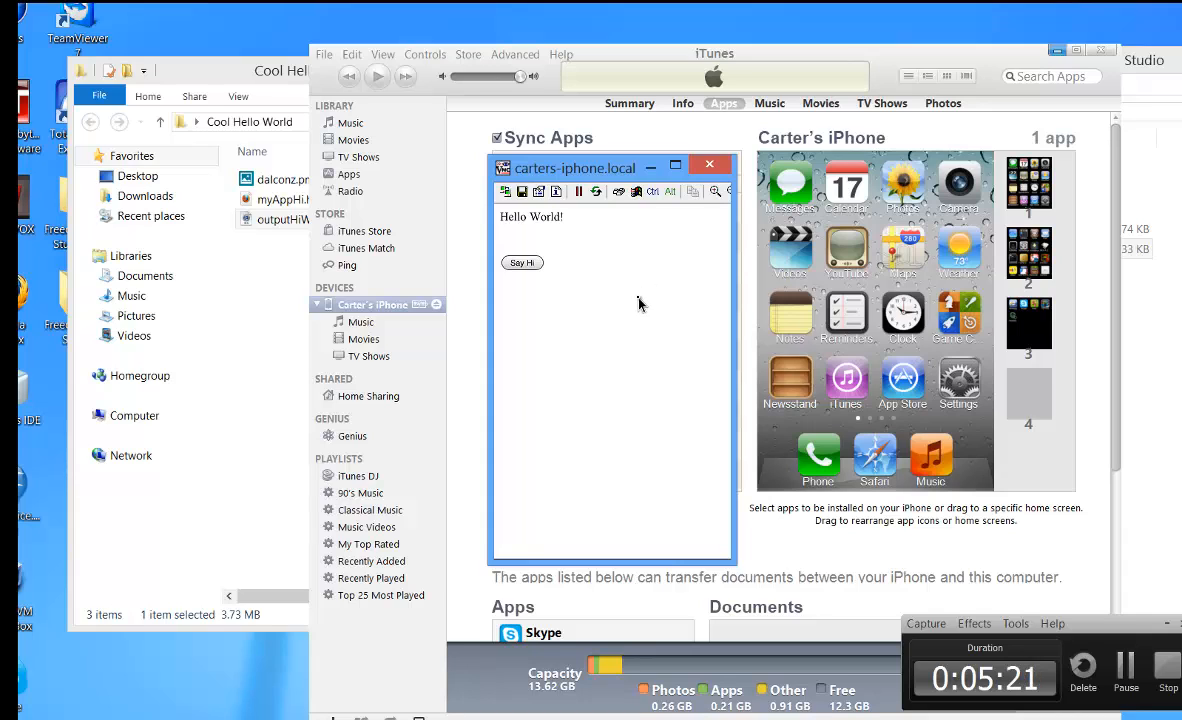
pyautogui.press('Home')
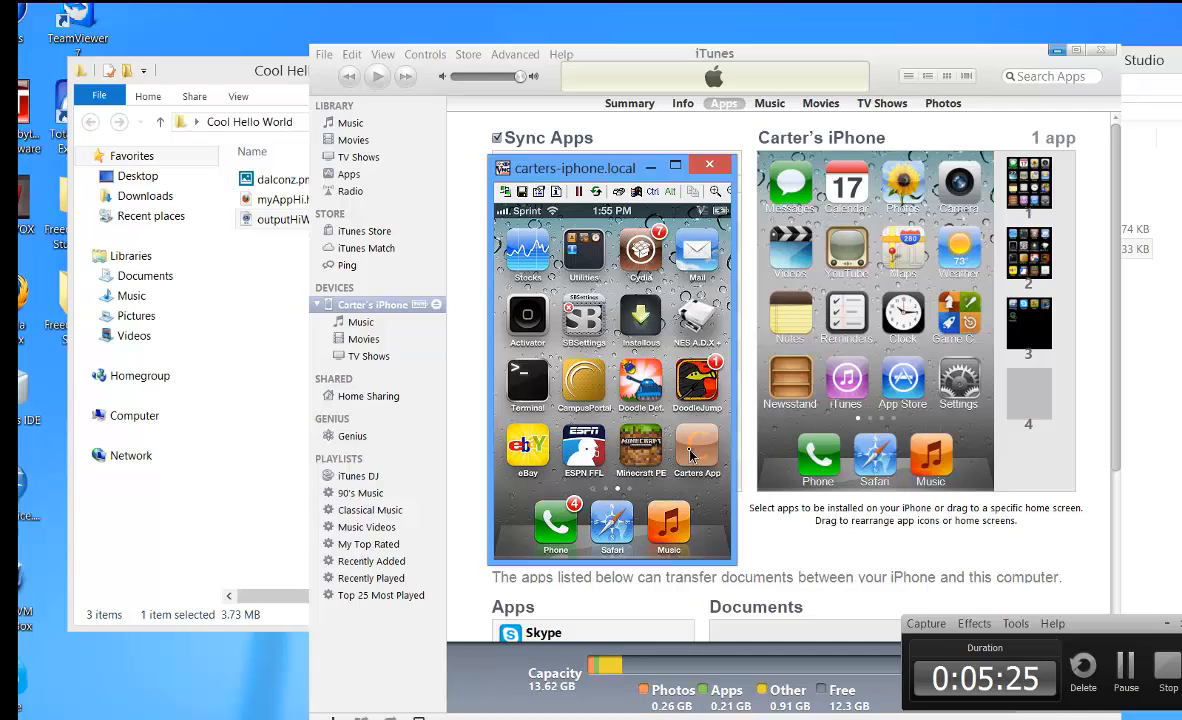
# - Reopen Carters App from the recent-apps tray, return home, and close the VNC session
pyautogui.press('Home')
pyautogui.press('Home')
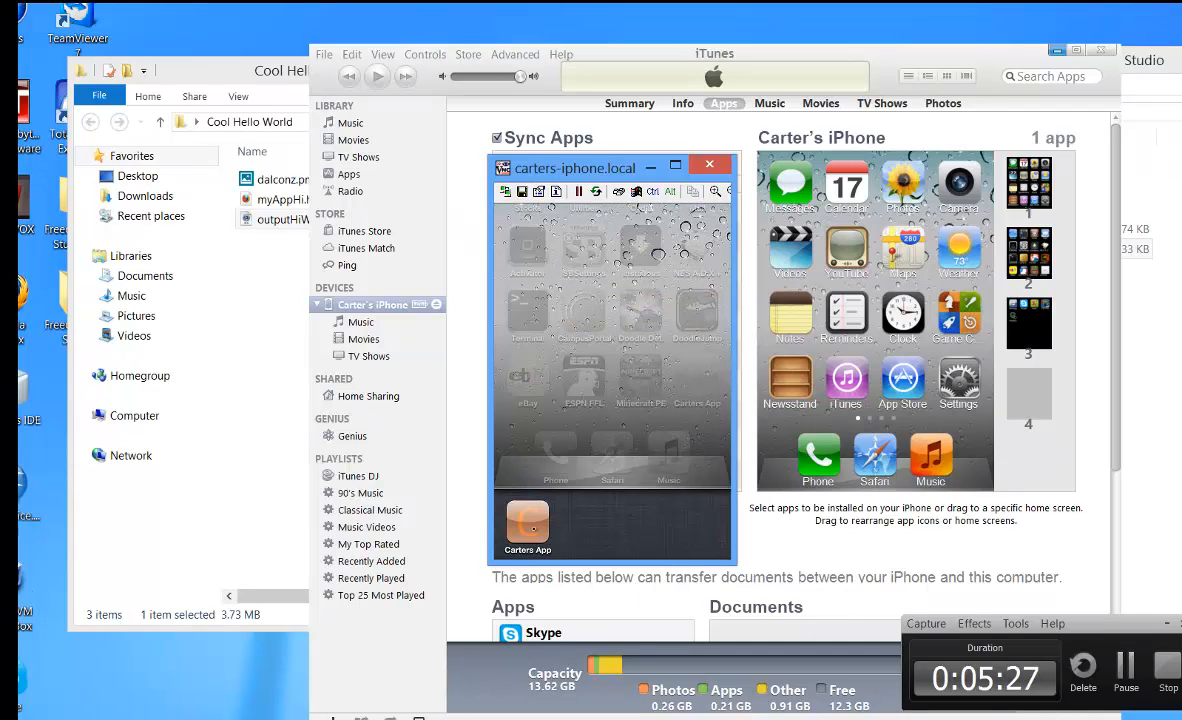
pyautogui.click(528, 525)
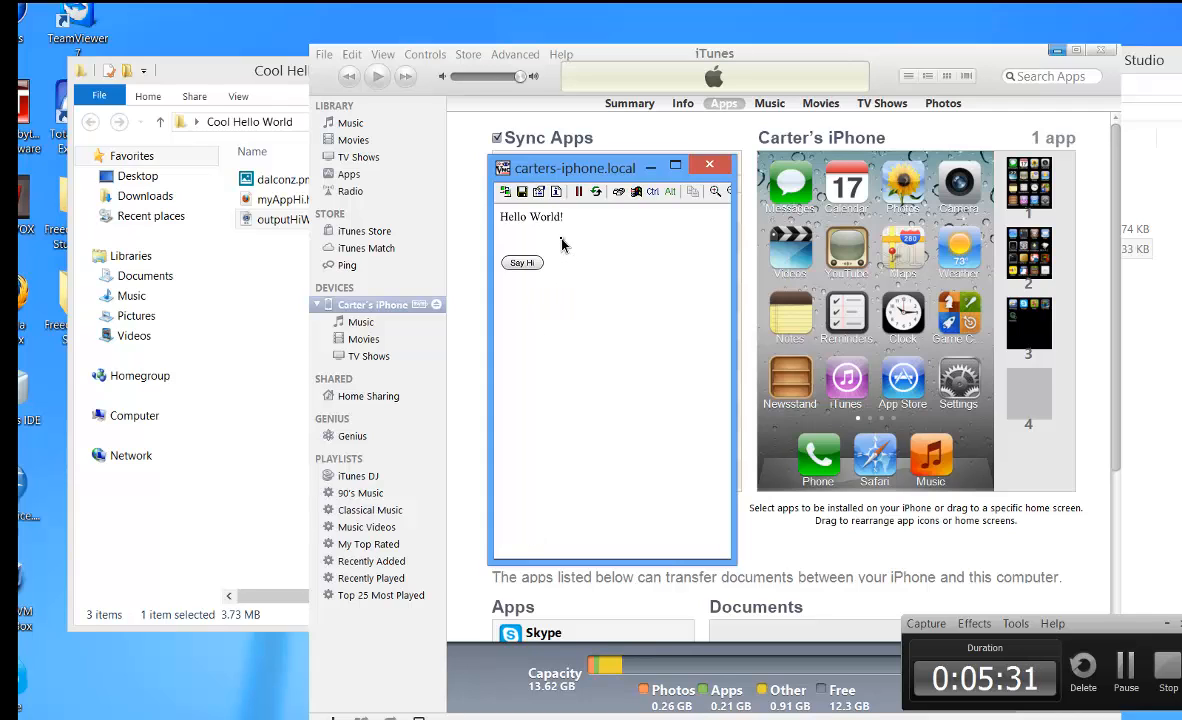
pyautogui.press('Home')
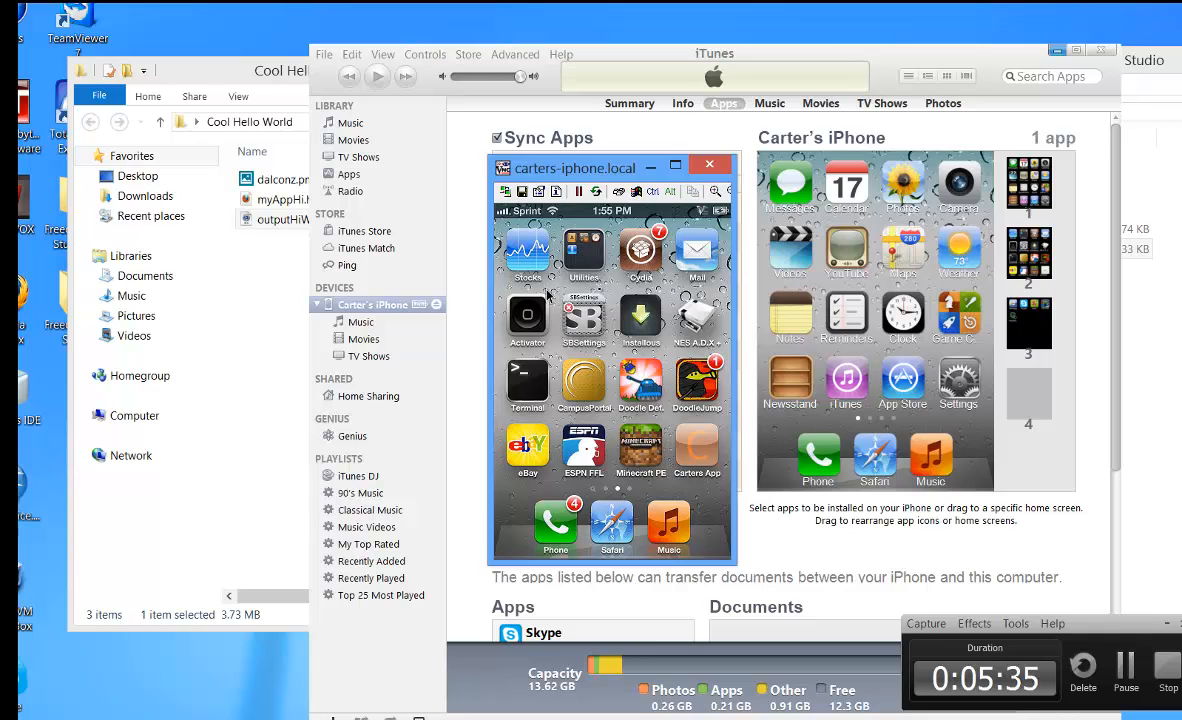
pyautogui.moveTo(547, 293); pyautogui.dragTo(601, 293)
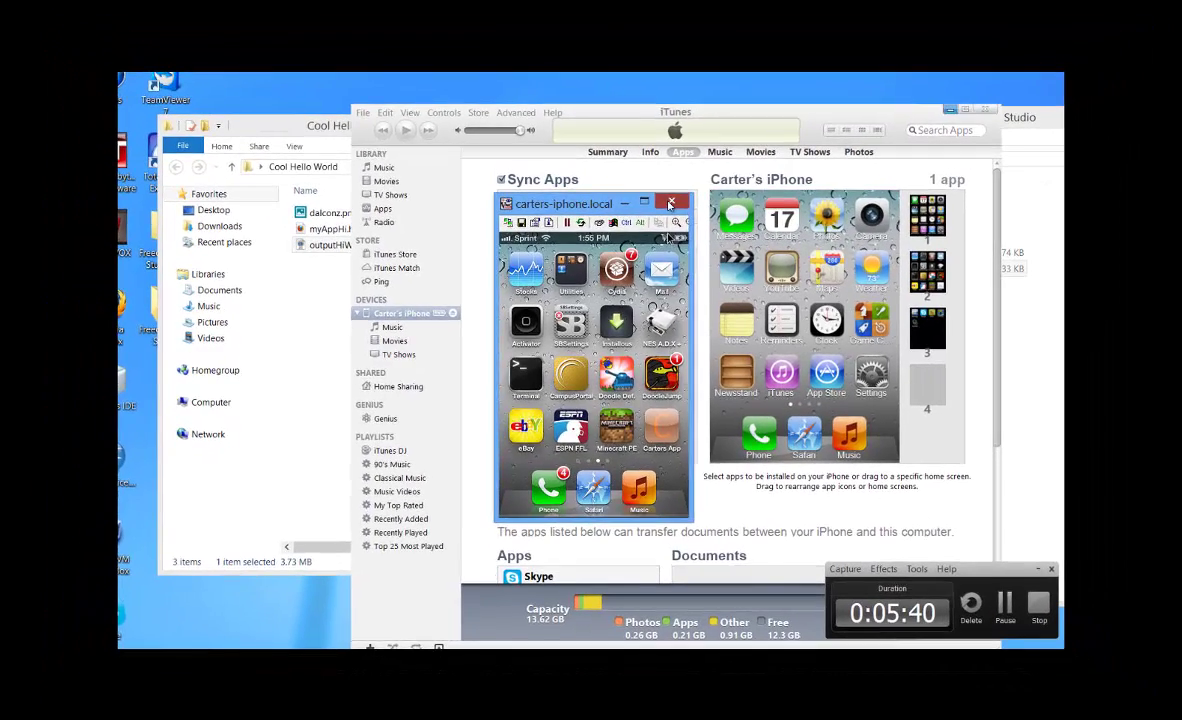
pyautogui.click(699, 174)
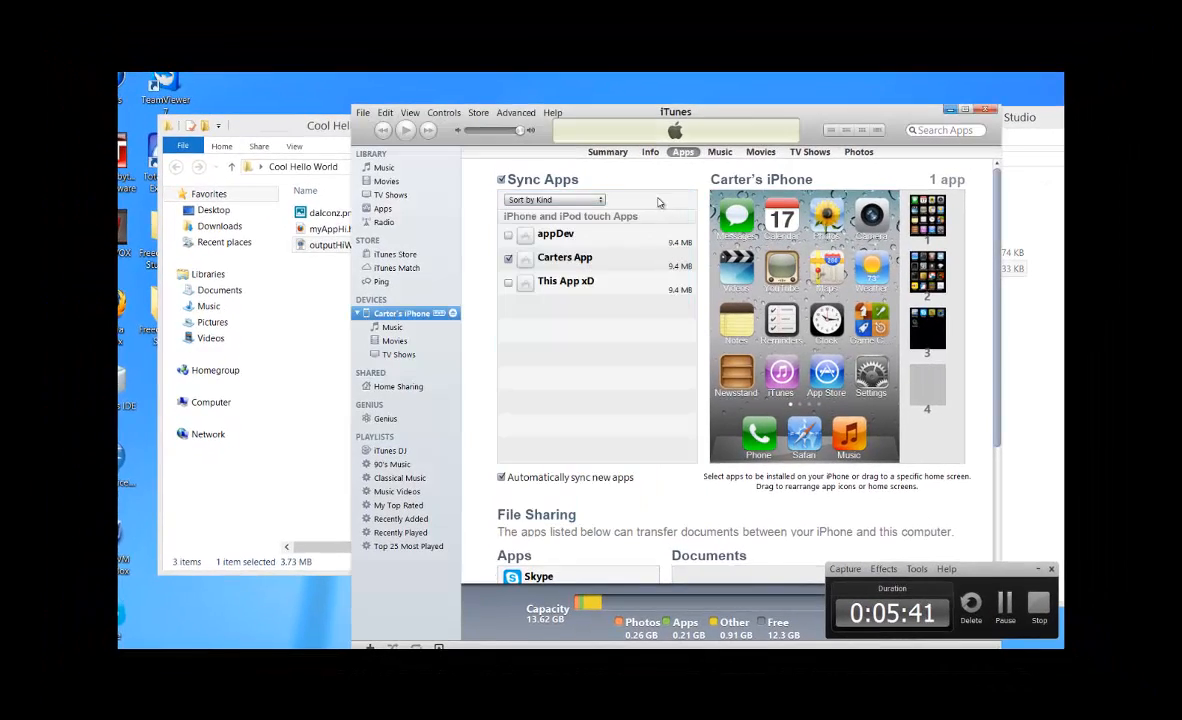